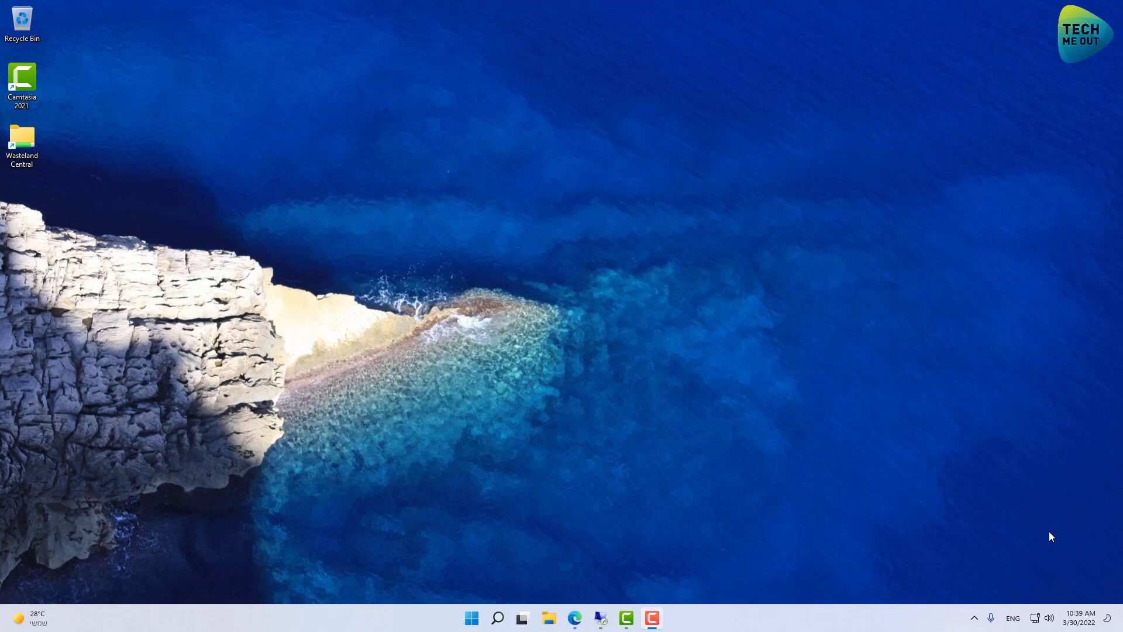
- Switch back to the Remote Desktop session and bring the DSM web desktop forward in Edge
left_click(602, 615)
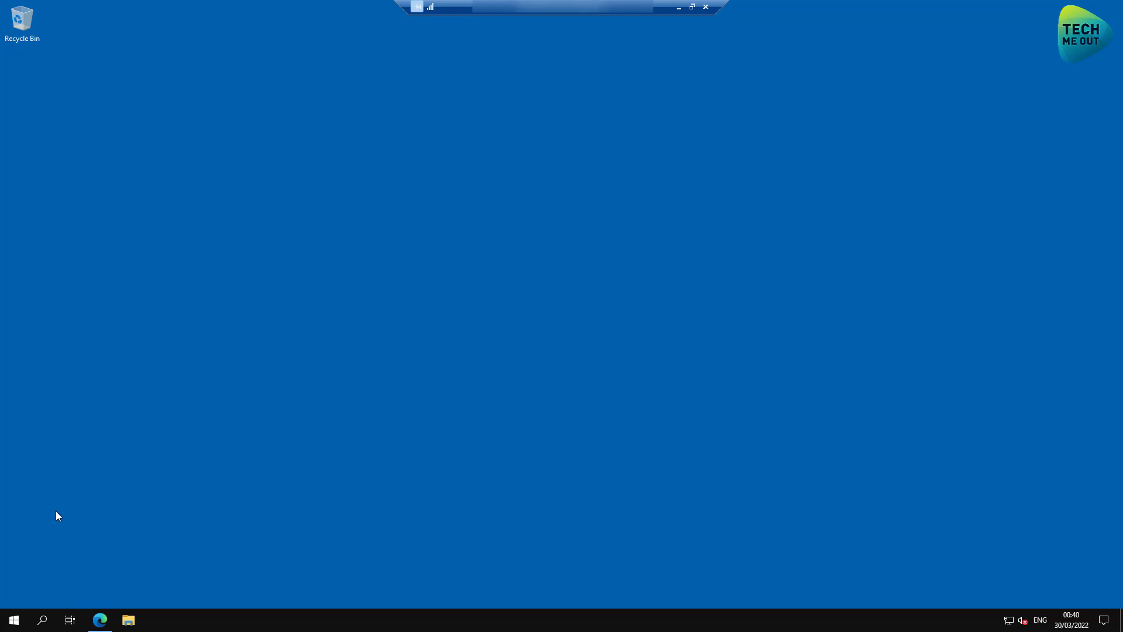
left_click(100, 619)
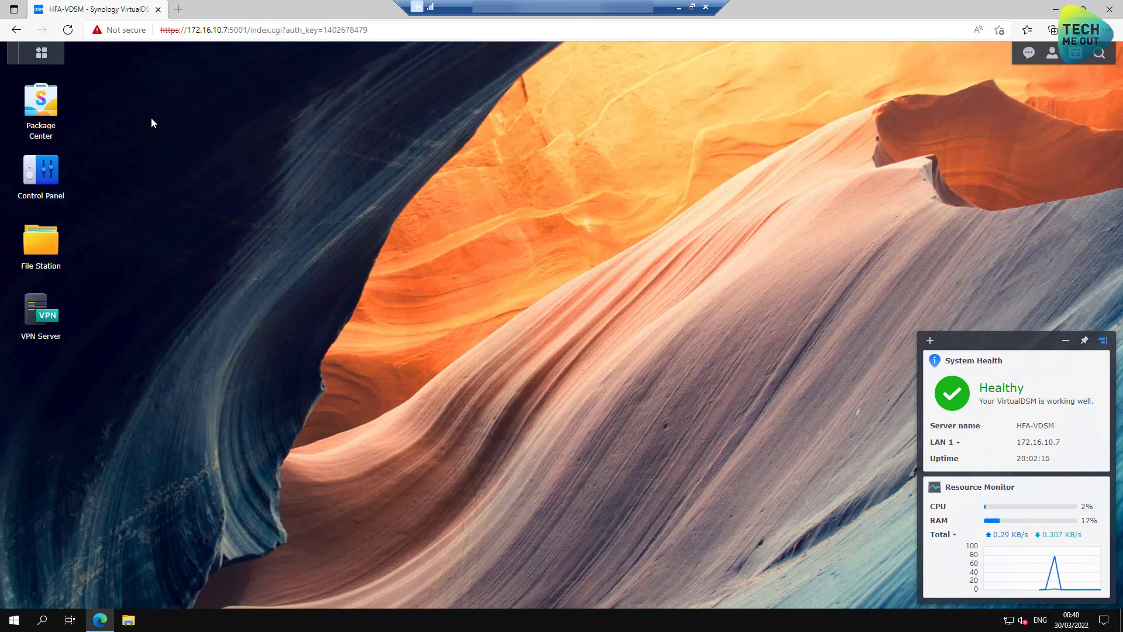
- Open Control Panel's User & Group page and select the VPN1 account
left_click(42, 180)
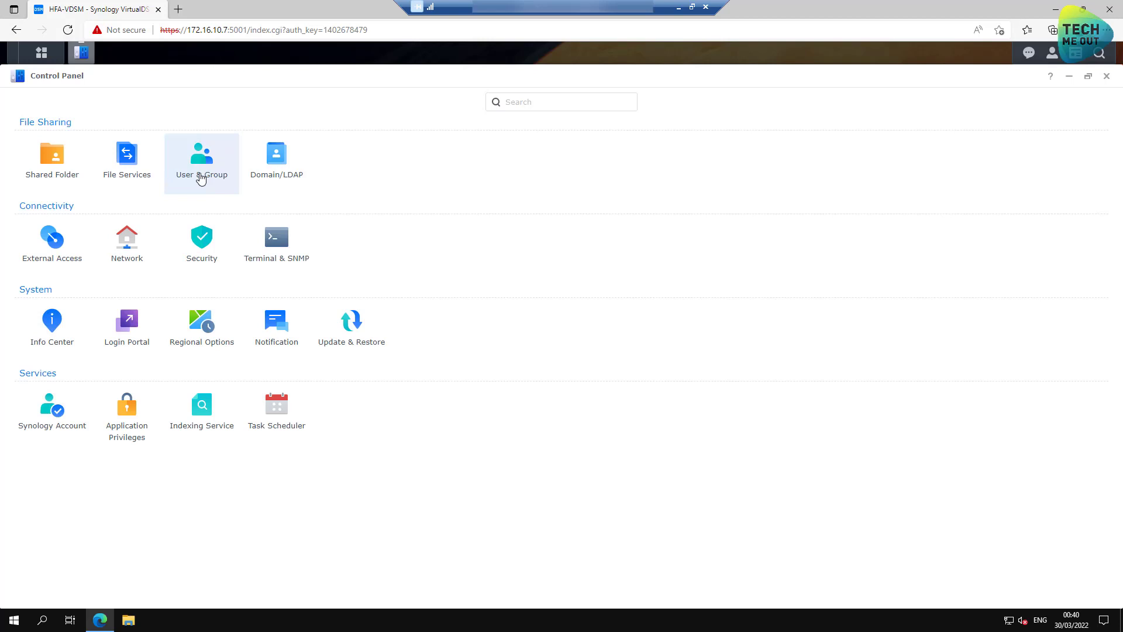
left_click(200, 179)
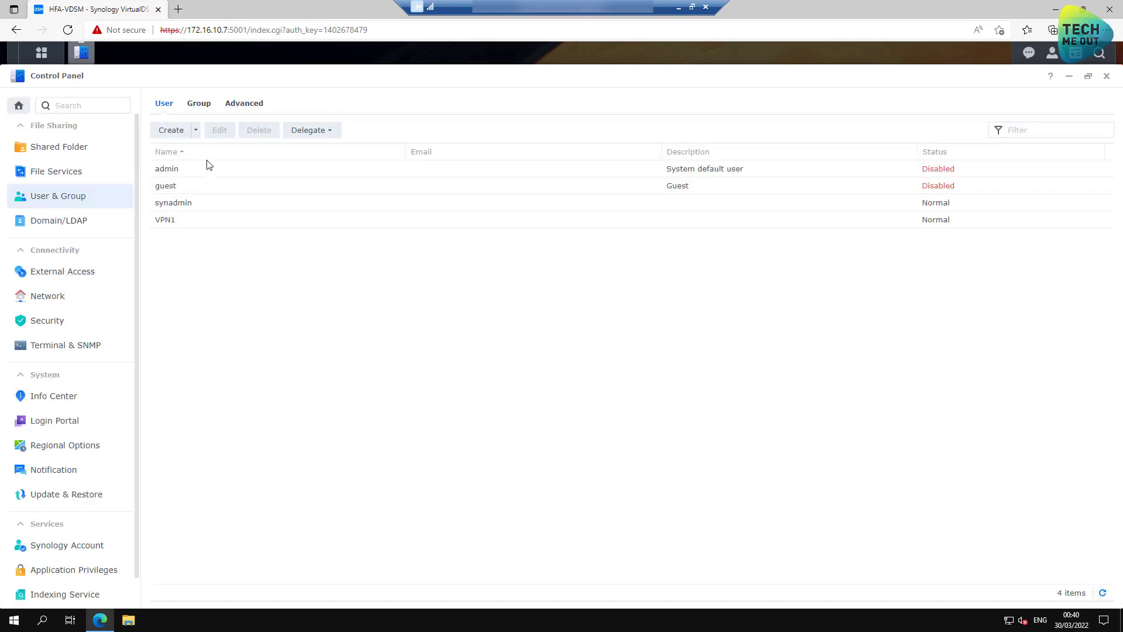
left_click(183, 223)
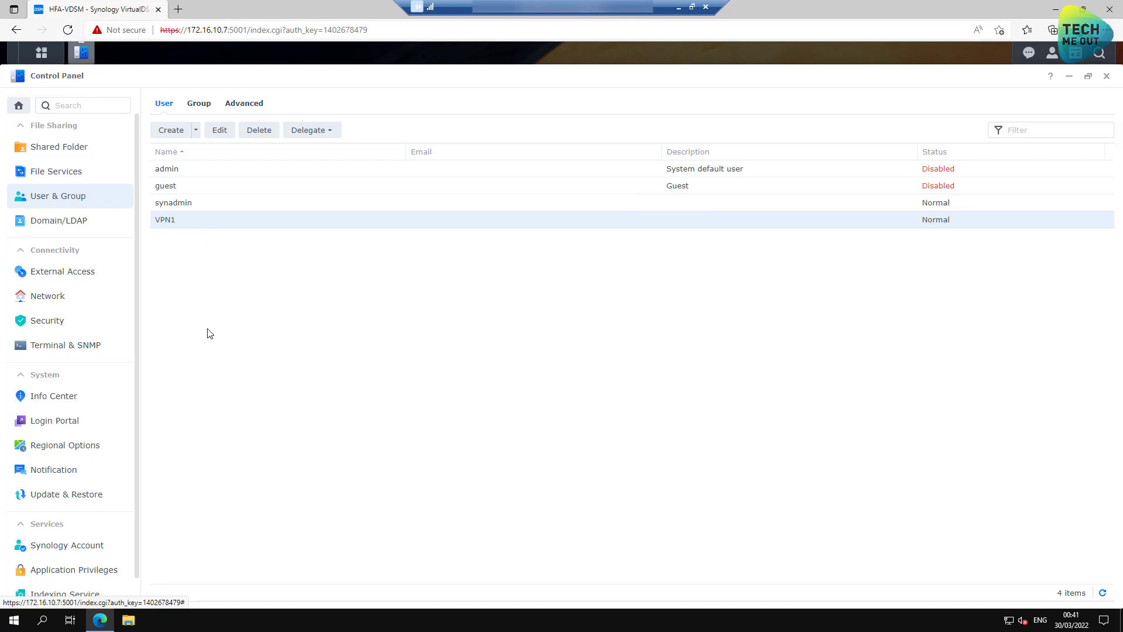
- Review Security's Account and Protection tabs: auto block at 10 attempts/5 minutes, DoS protection on LAN 1
left_click(59, 325)
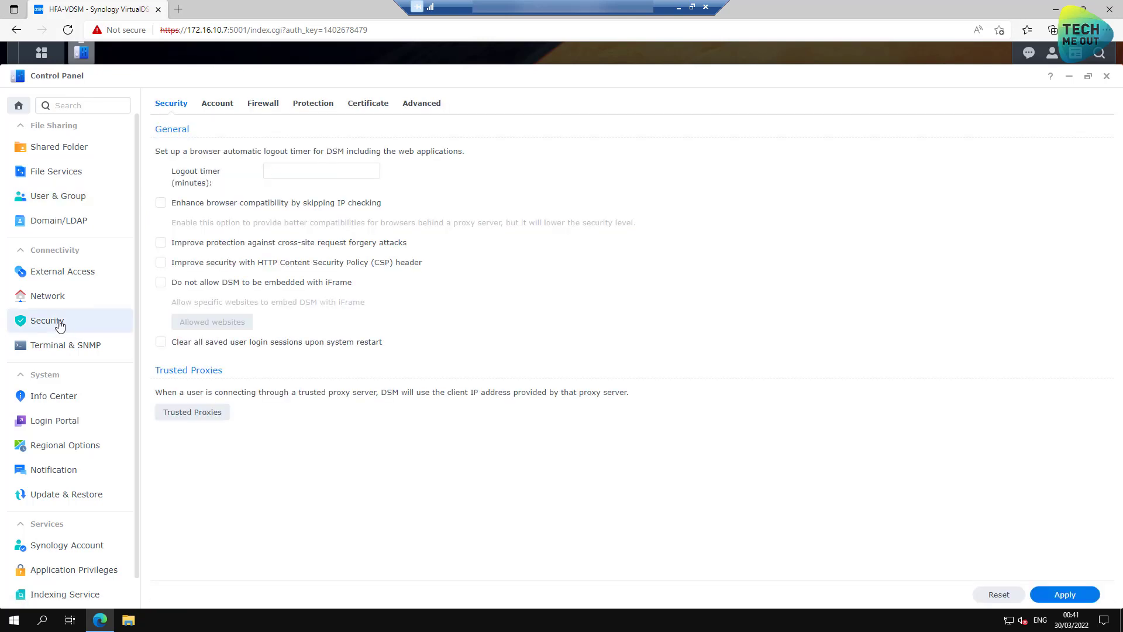
left_click(221, 107)
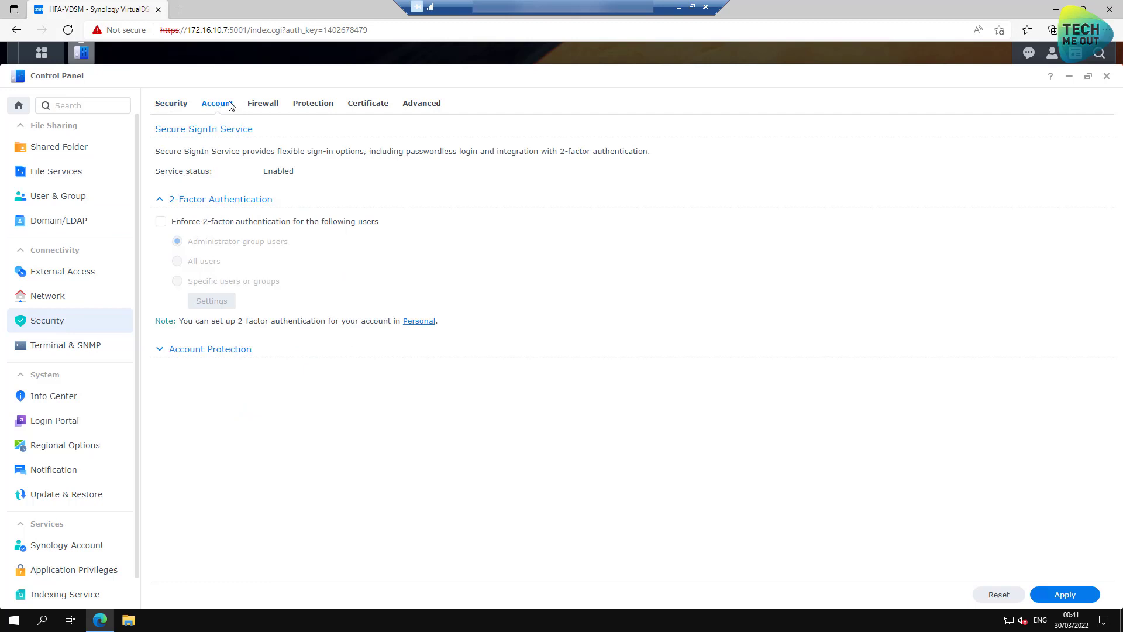
left_click(161, 351)
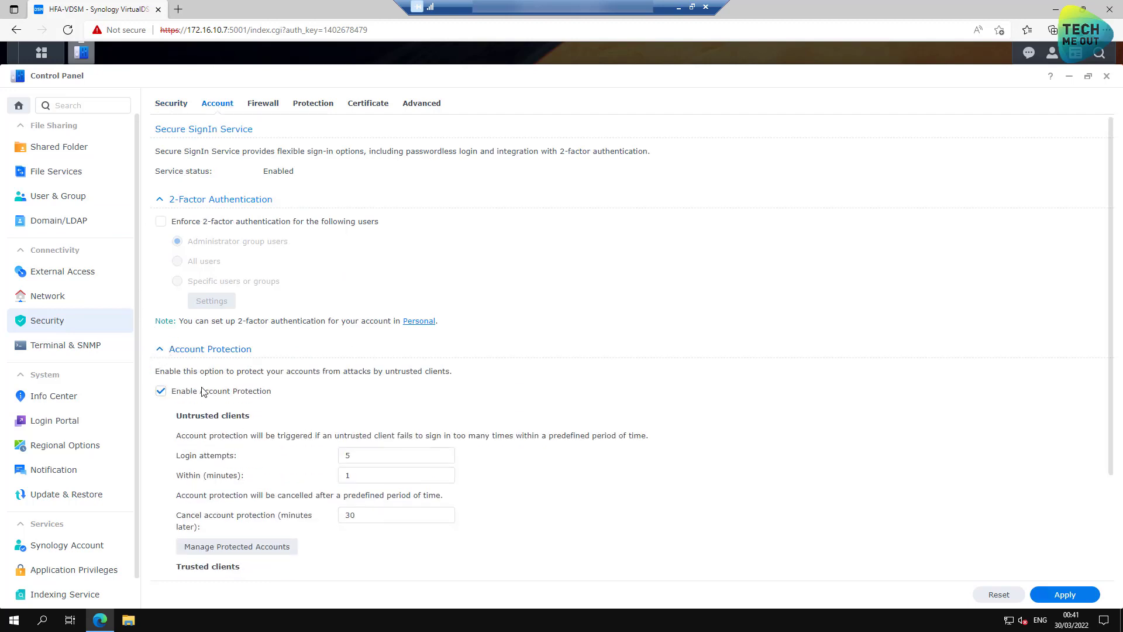
left_click(321, 107)
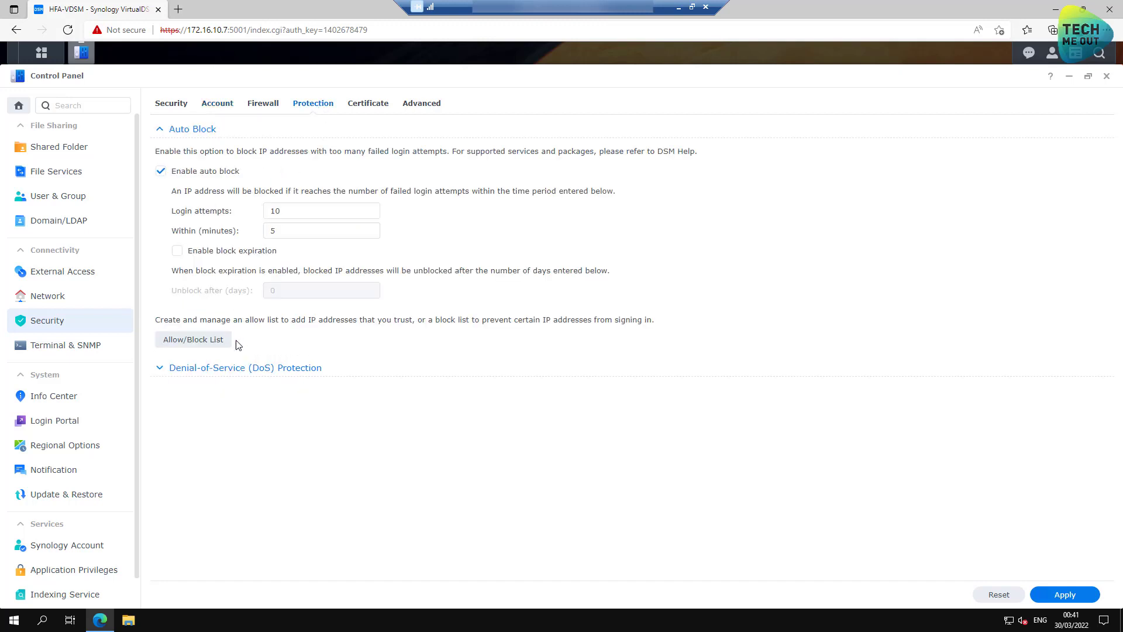
left_click(248, 375)
left_click(163, 431)
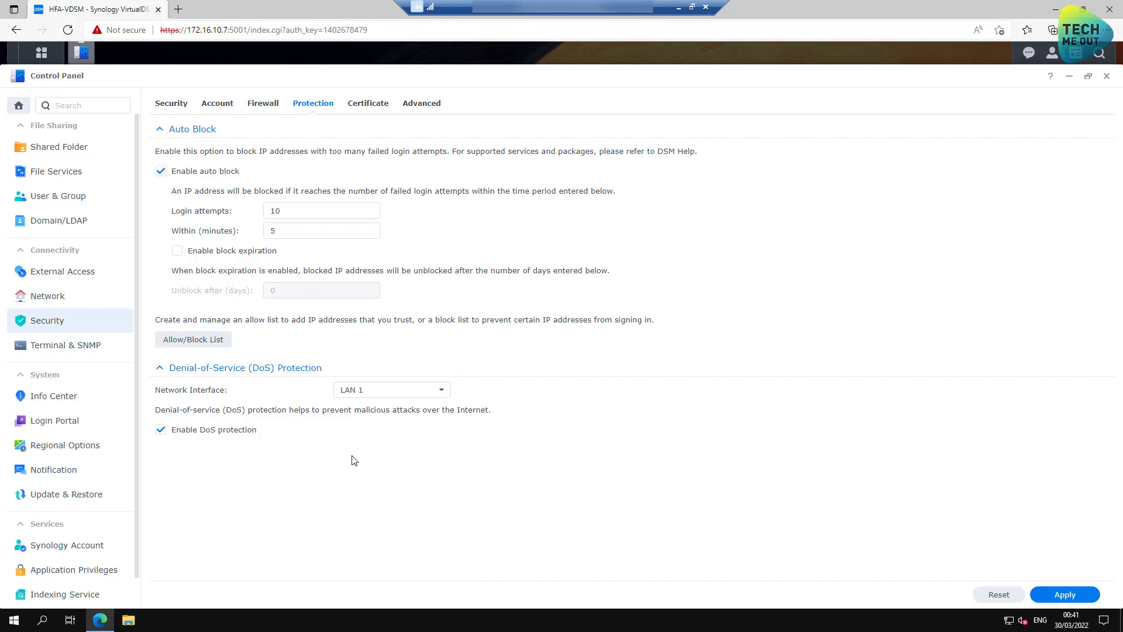
- Close Control Panel, search Package Center for 'vpn server' to confirm it's installed, then close it
left_click(1108, 77)
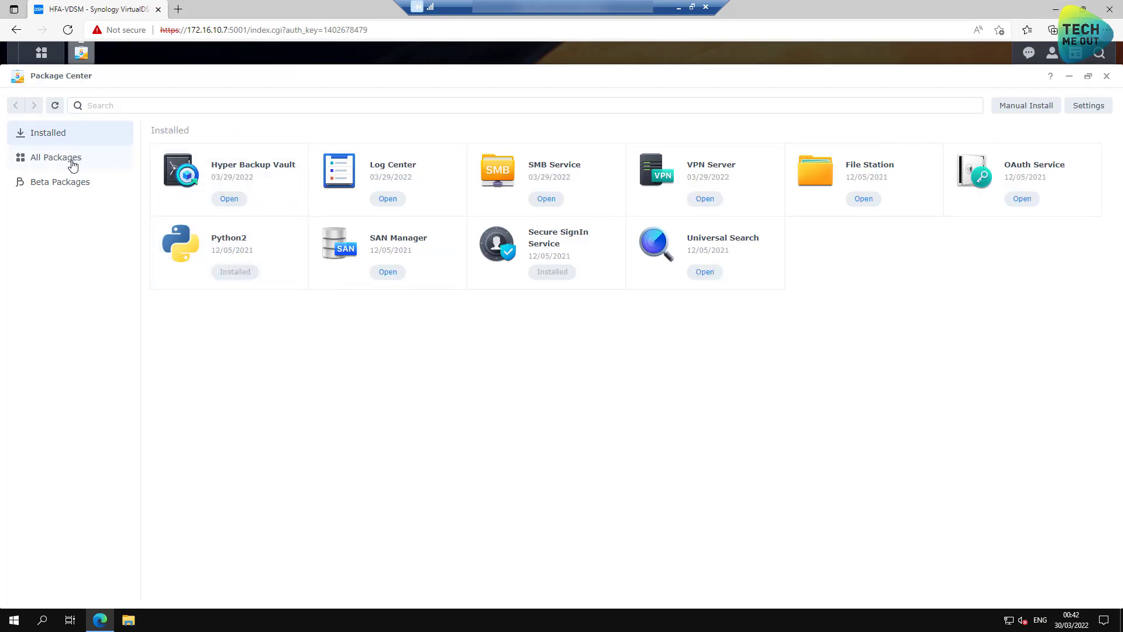
left_click(276, 107)
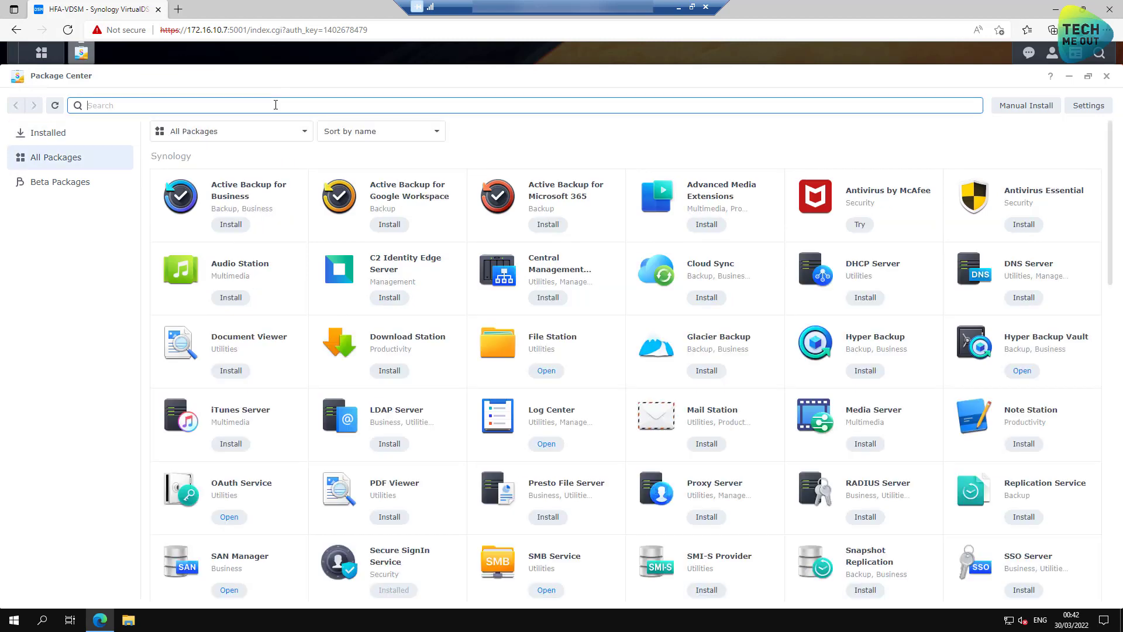
type("vpn server")
key("Return")
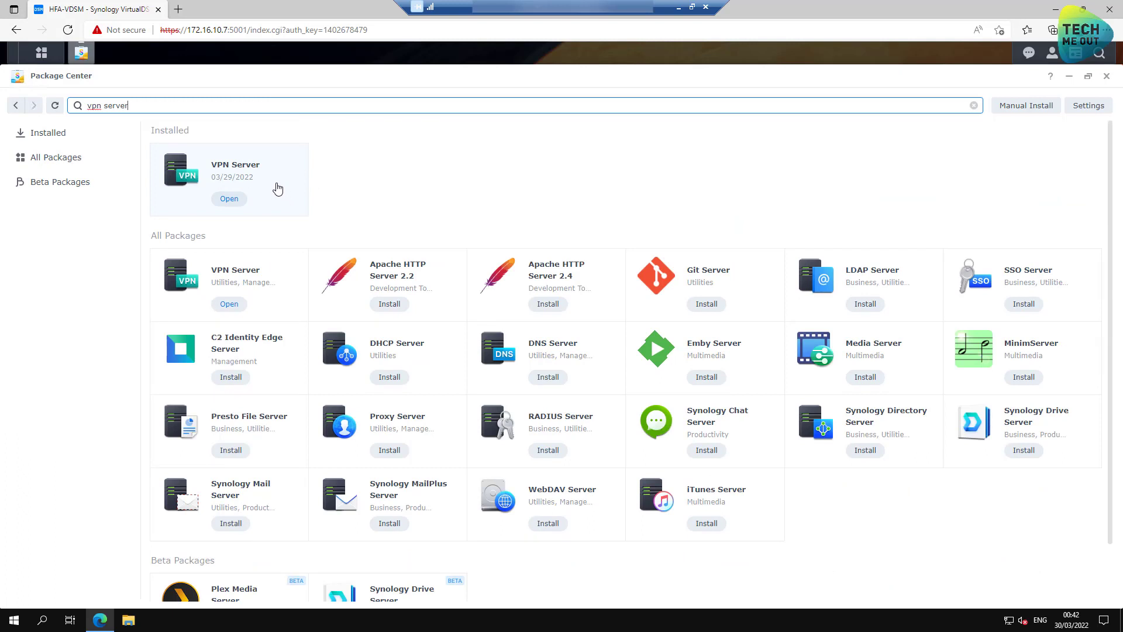
left_click(1107, 78)
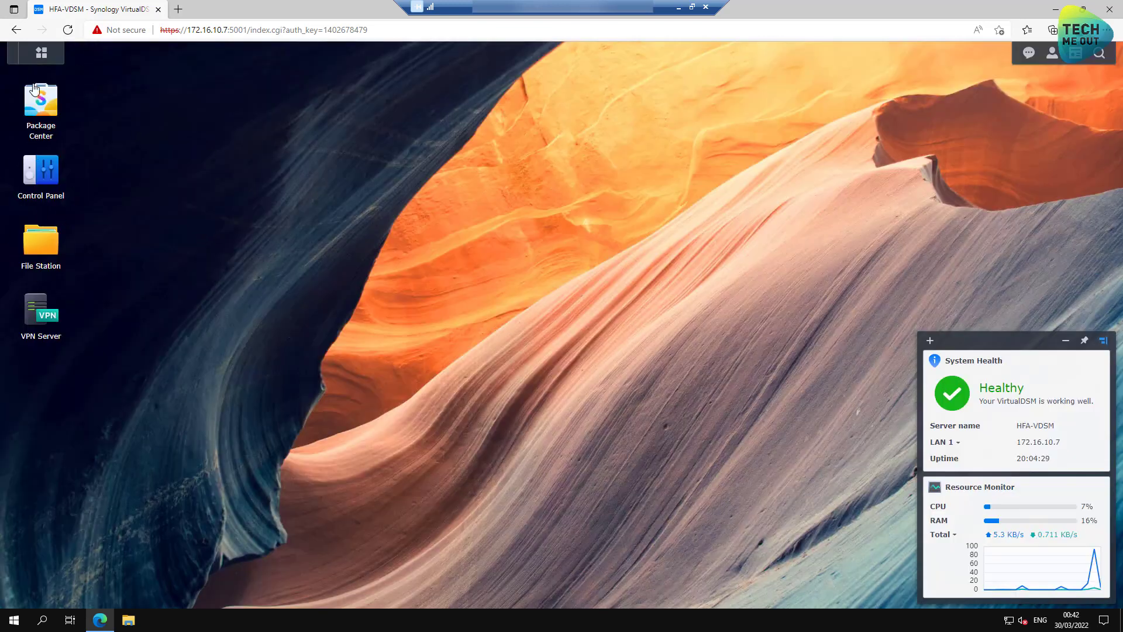
- Launch VPN Server from the desktop and move from General Settings to the L2TP/IPSec page
left_click(41, 53)
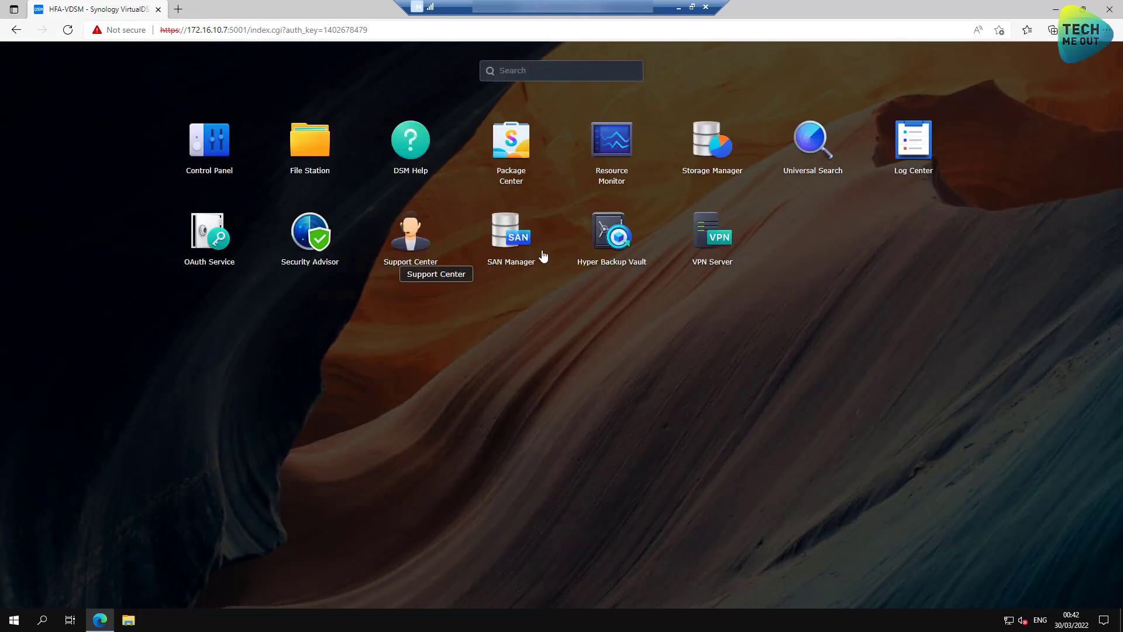
left_click(440, 389)
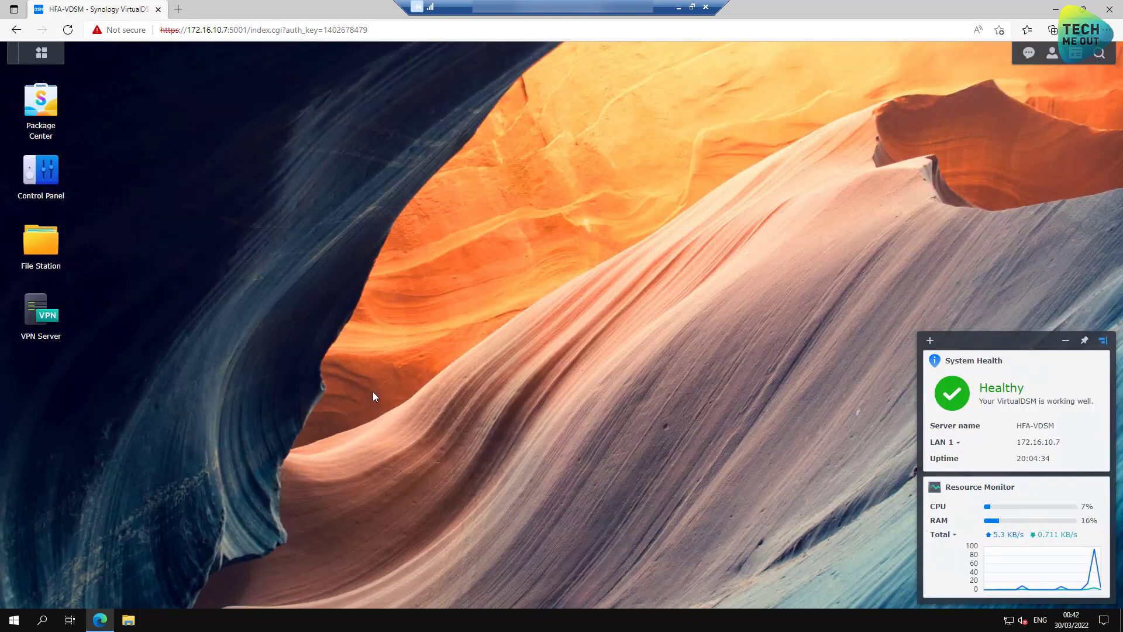
left_click(37, 318)
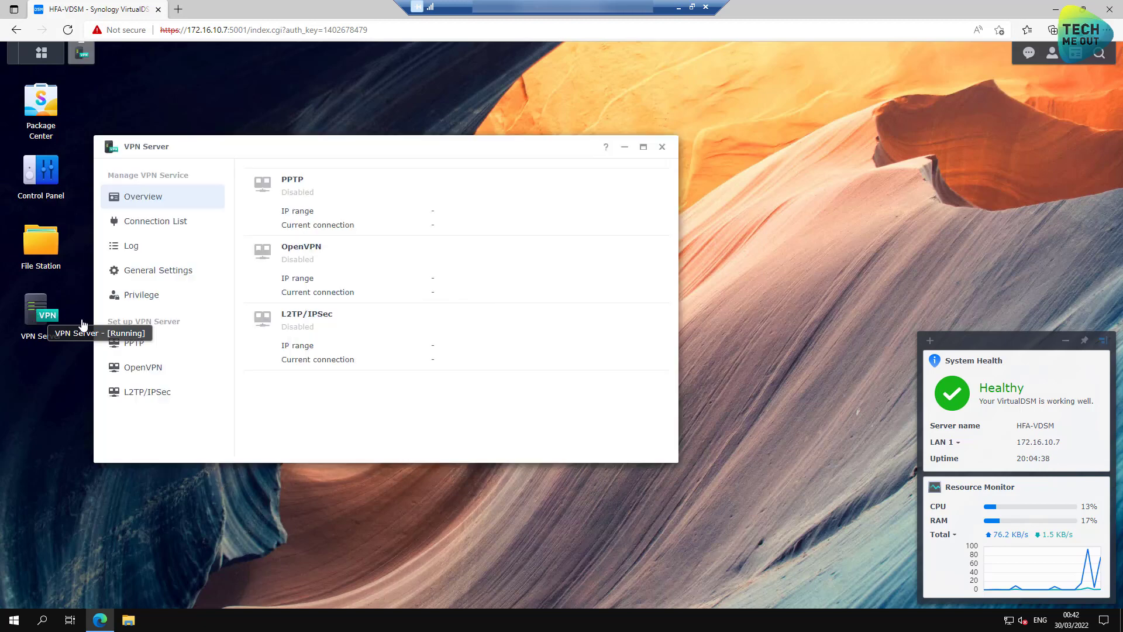
left_click(197, 268)
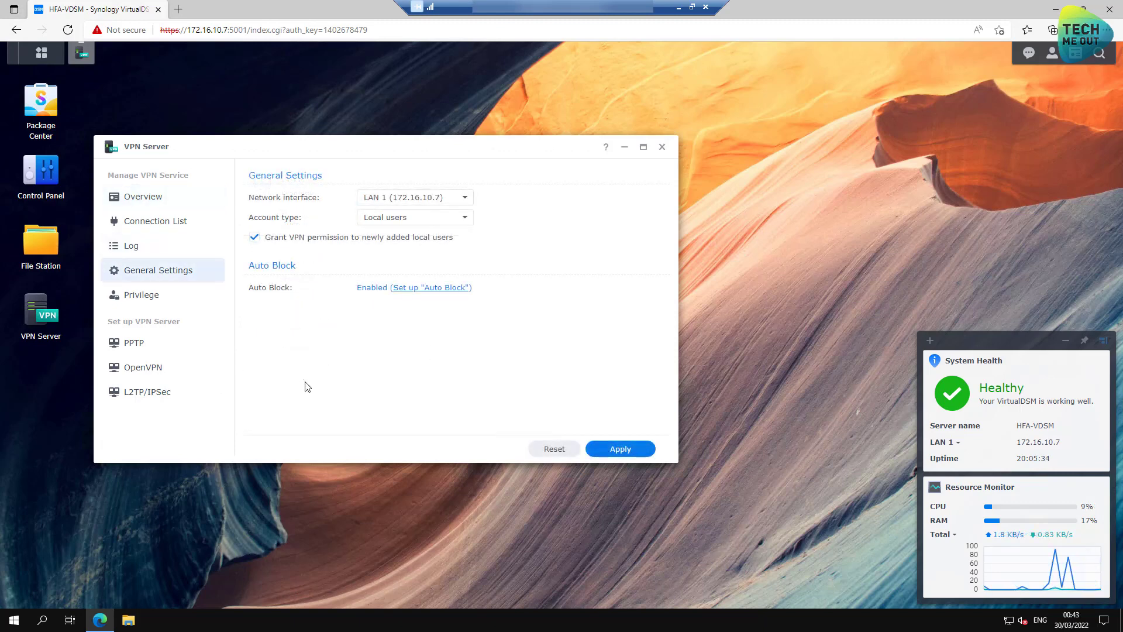
left_click(158, 399)
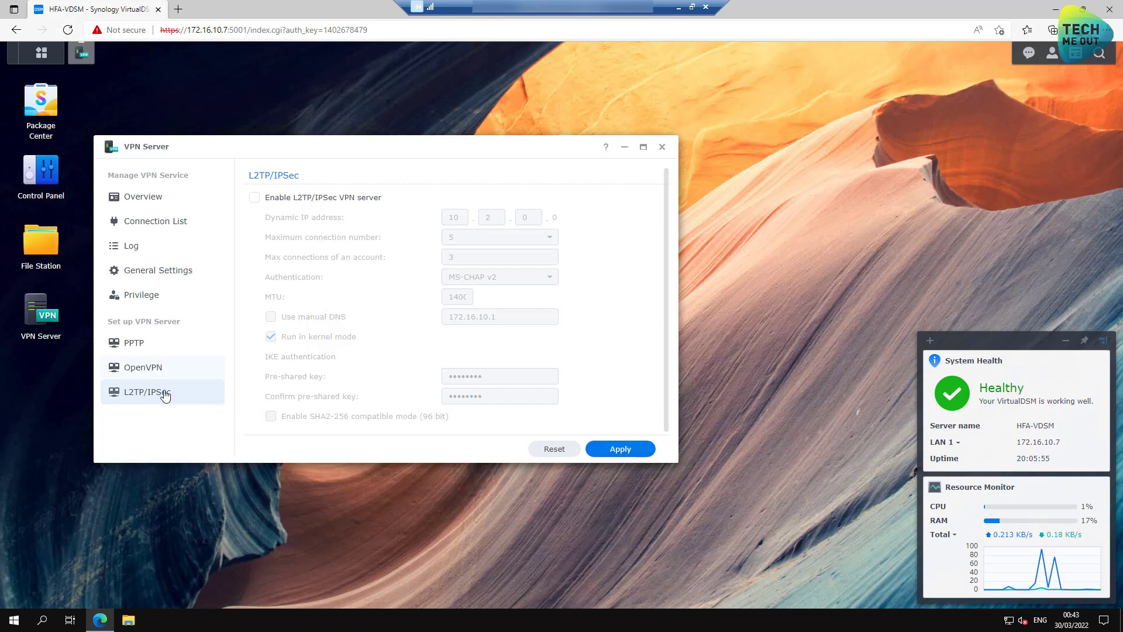
- Enable the L2TP/IPSec server and replace the pre-shared key, entering it in both key fields
left_click(282, 202)
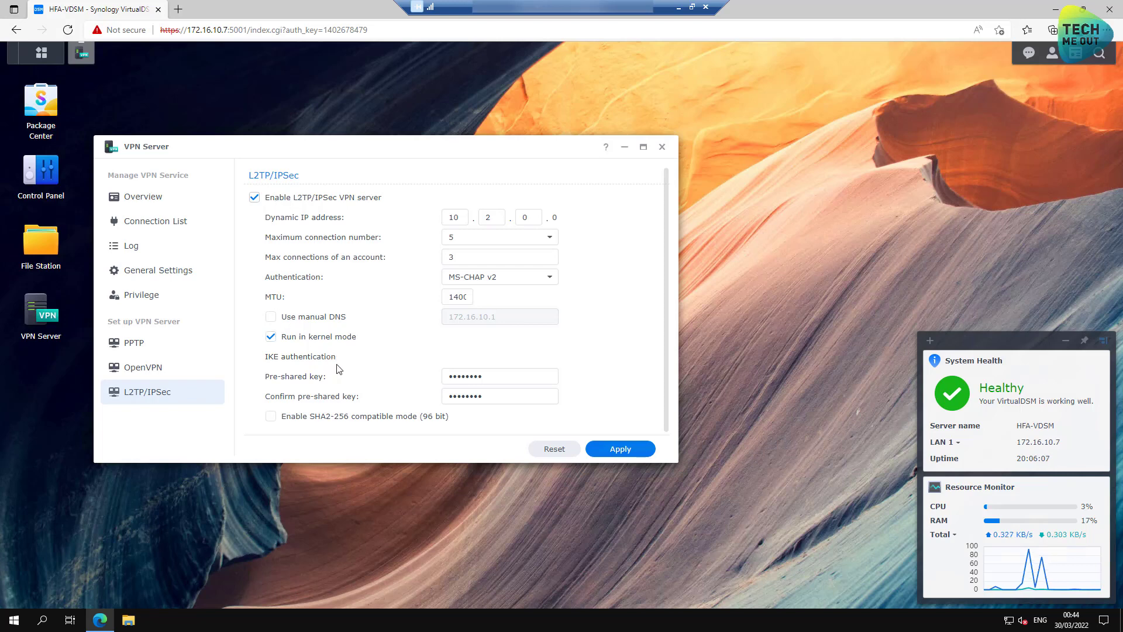
left_click(483, 393)
left_click_drag(479, 375, 420, 390)
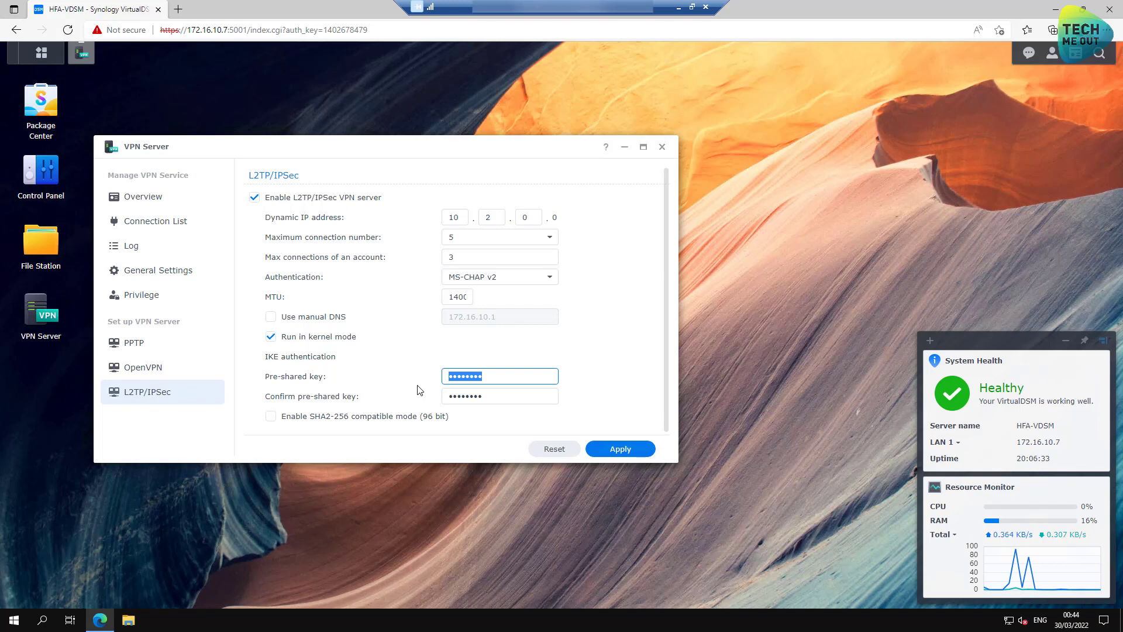
type("******")
key("Tab")
type("******")
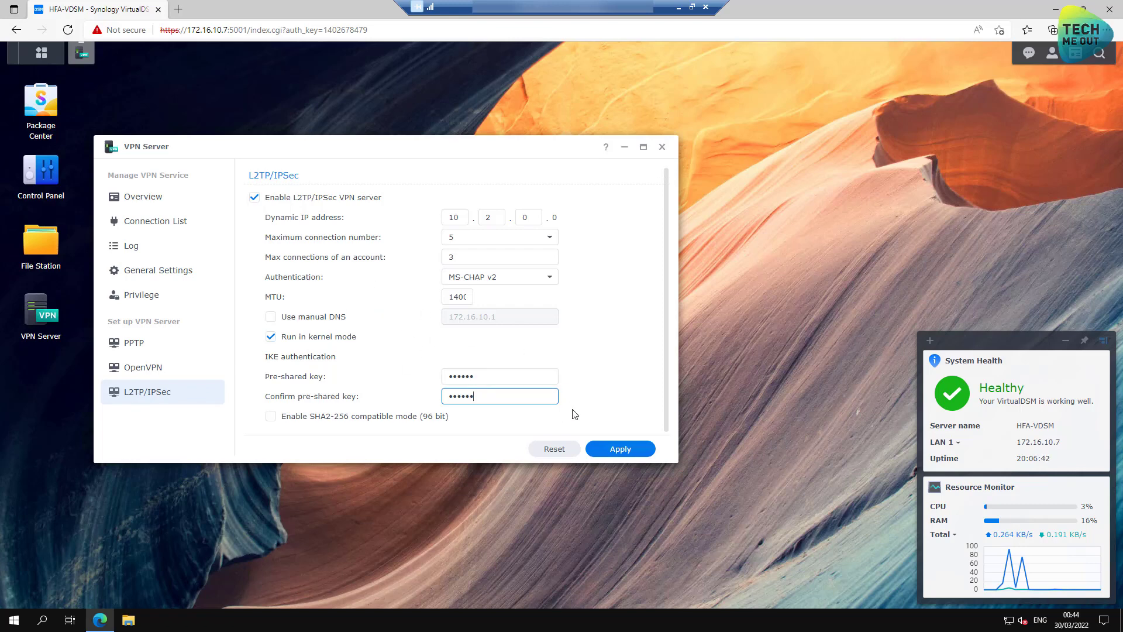
- Apply the L2TP/IPSec settings and dismiss the UDP 1701/500/4500 port-forwarding notice
left_click(613, 452)
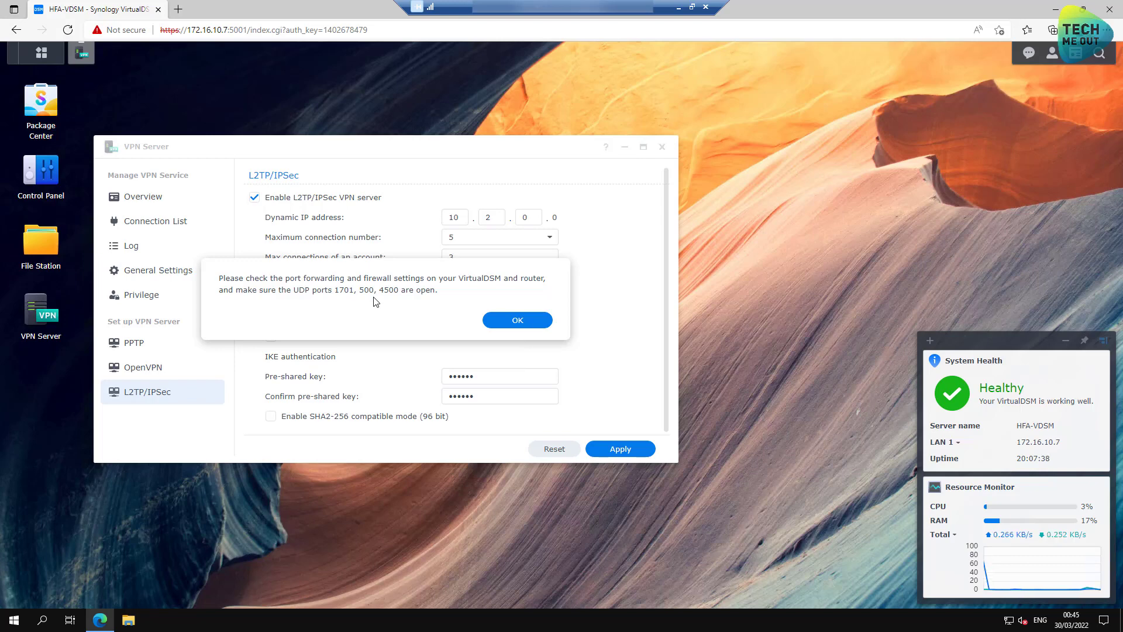
left_click(518, 319)
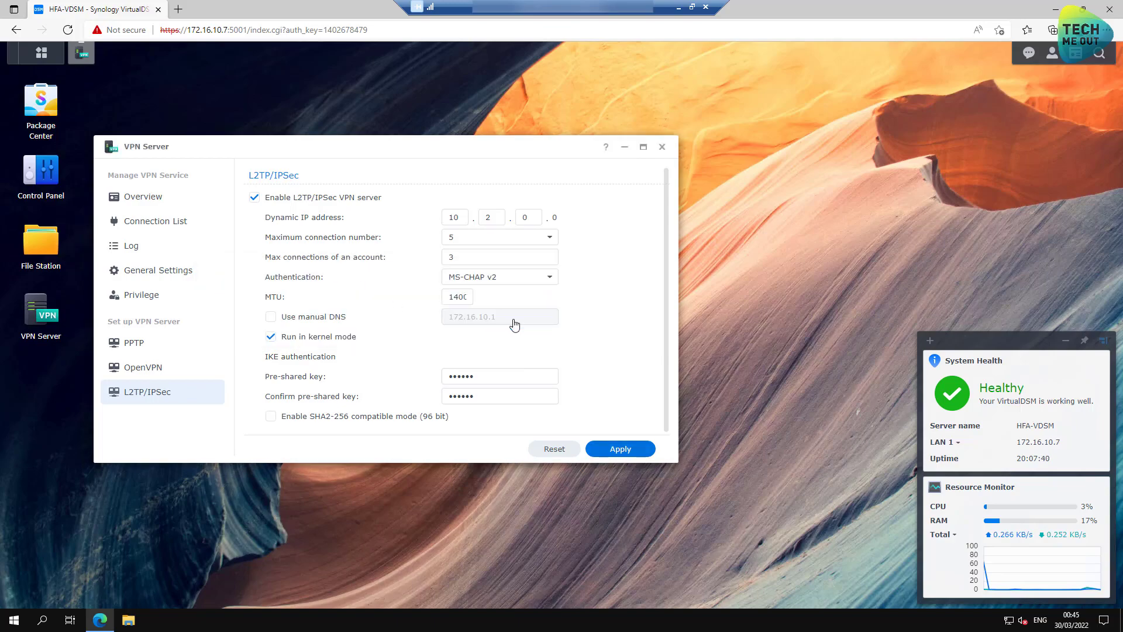
- In the local browser, open the Synology network ports article and search it for 'vpn server'
left_click(678, 7)
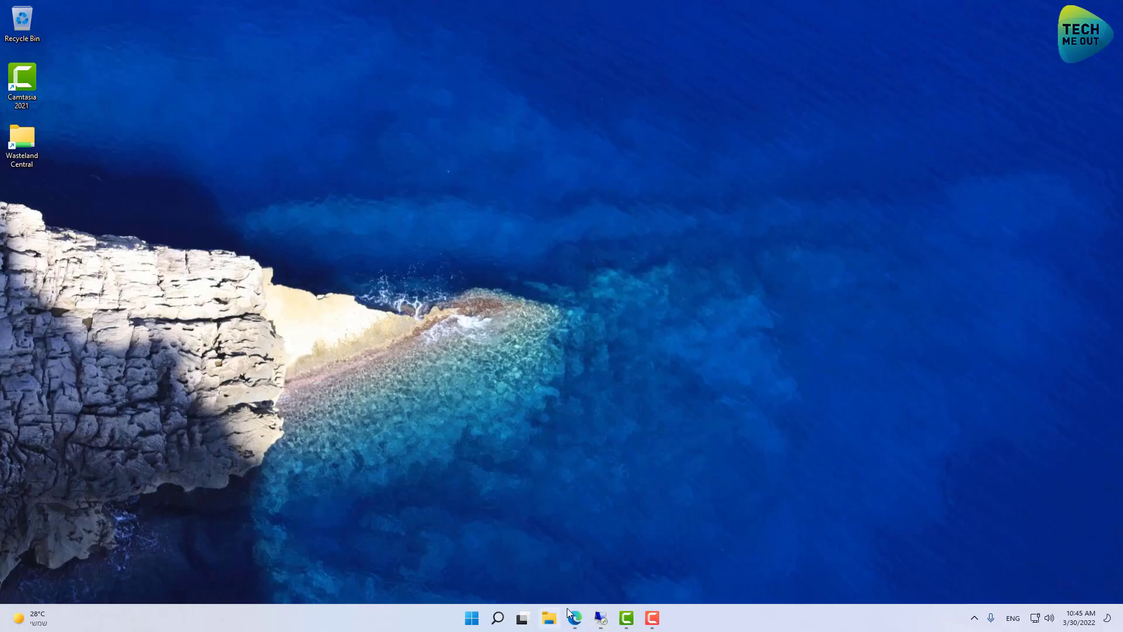
left_click(575, 618)
left_click(246, 10)
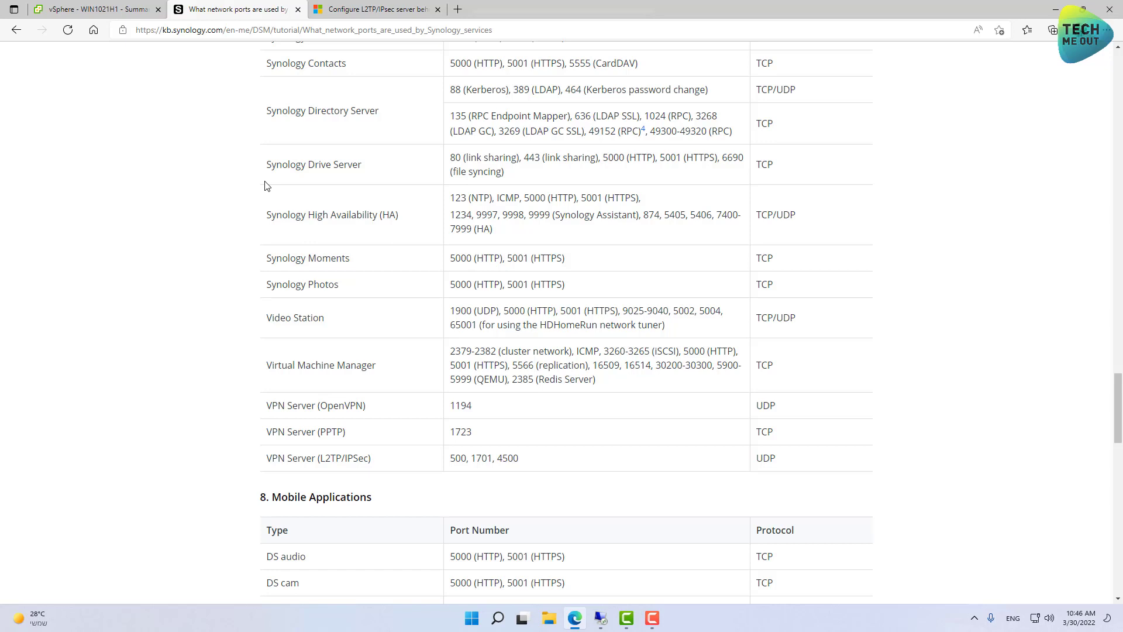
key("ctrl+f")
type("vpn s")
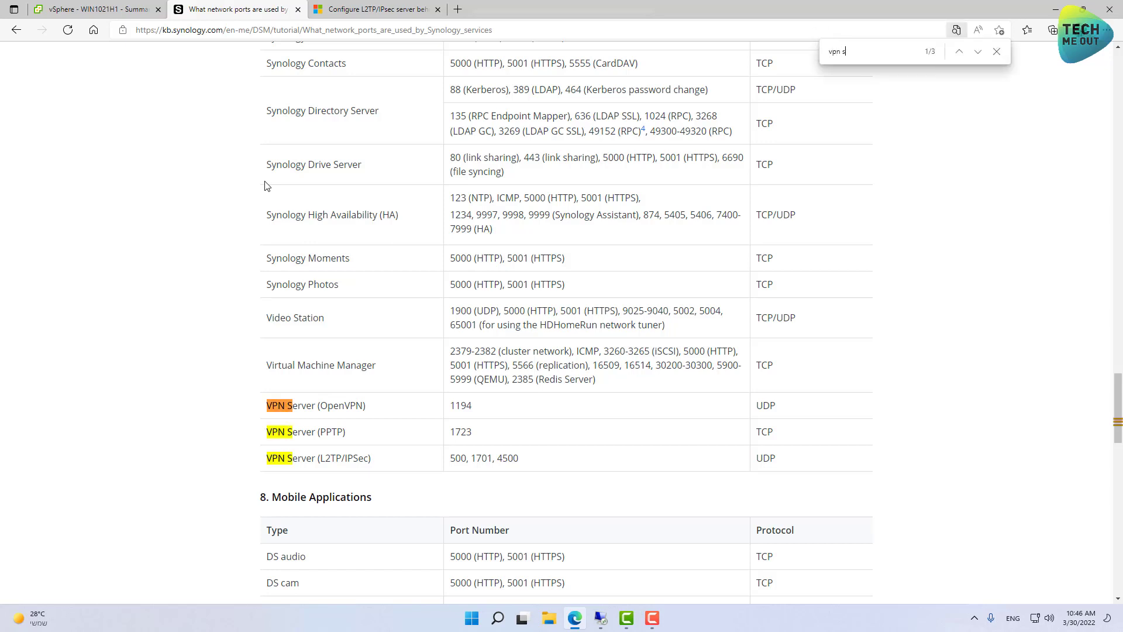
type("erver")
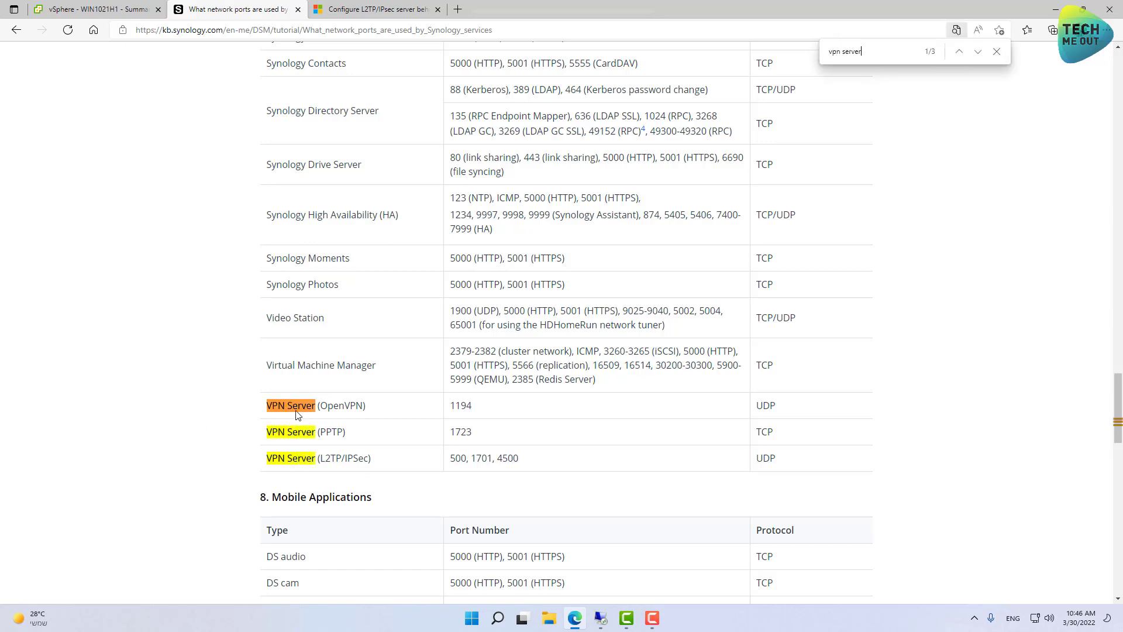
- Highlight the VPN Server (L2TP/IPSec) row's ports 500, 1701, 4500 over UDP, then return to DSM
left_click(994, 52)
left_click(371, 459)
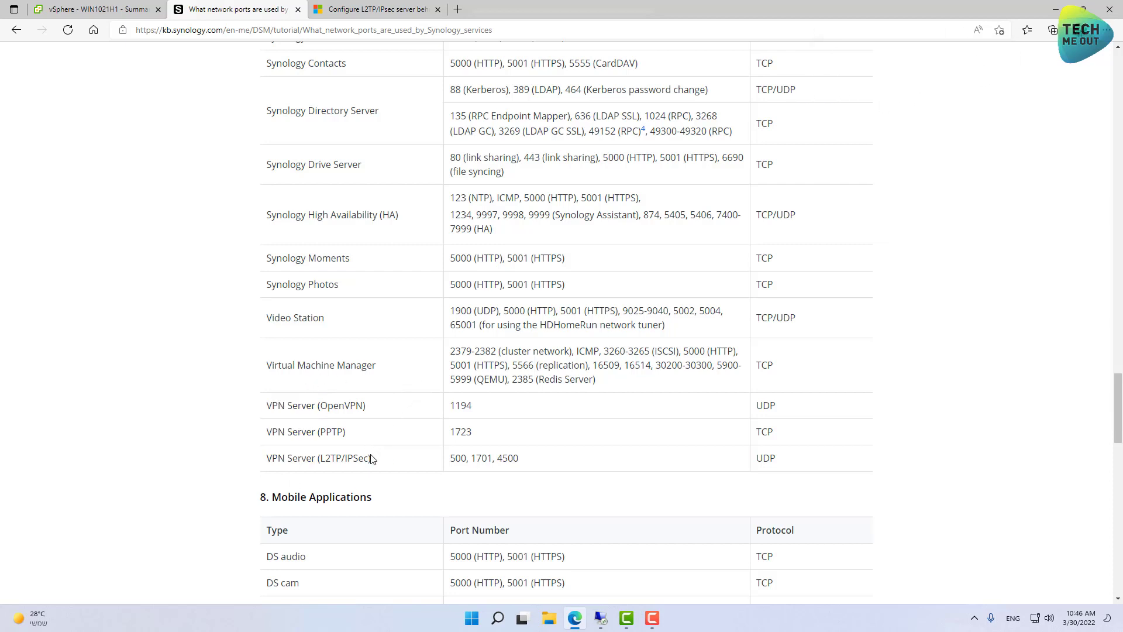
left_click_drag(371, 459, 268, 460)
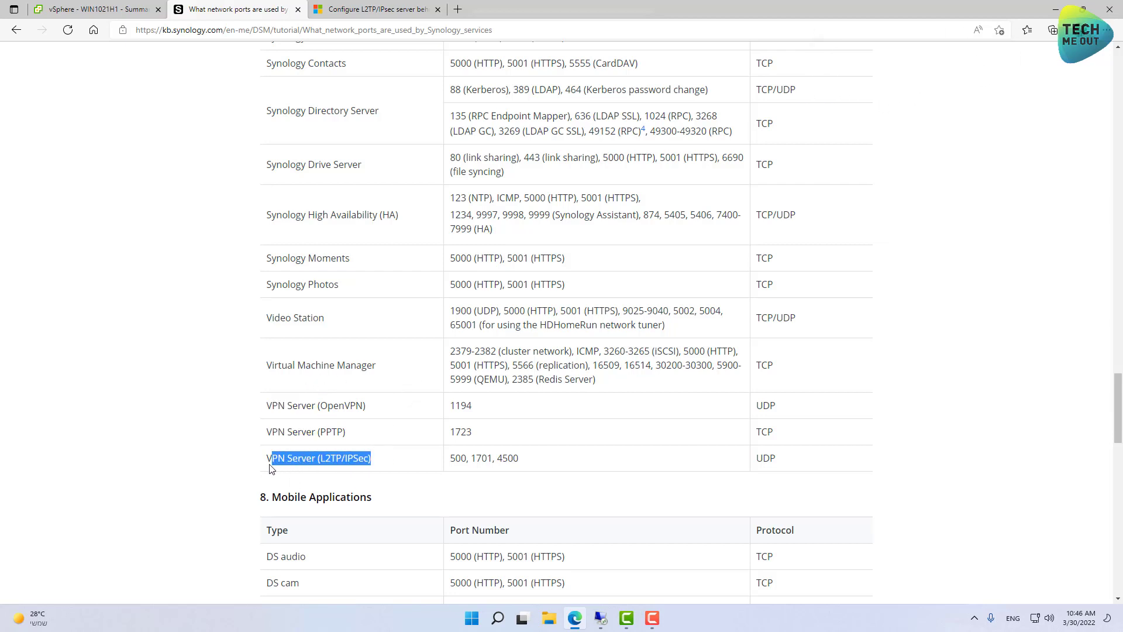
left_click(526, 464)
left_click_drag(526, 464, 448, 460)
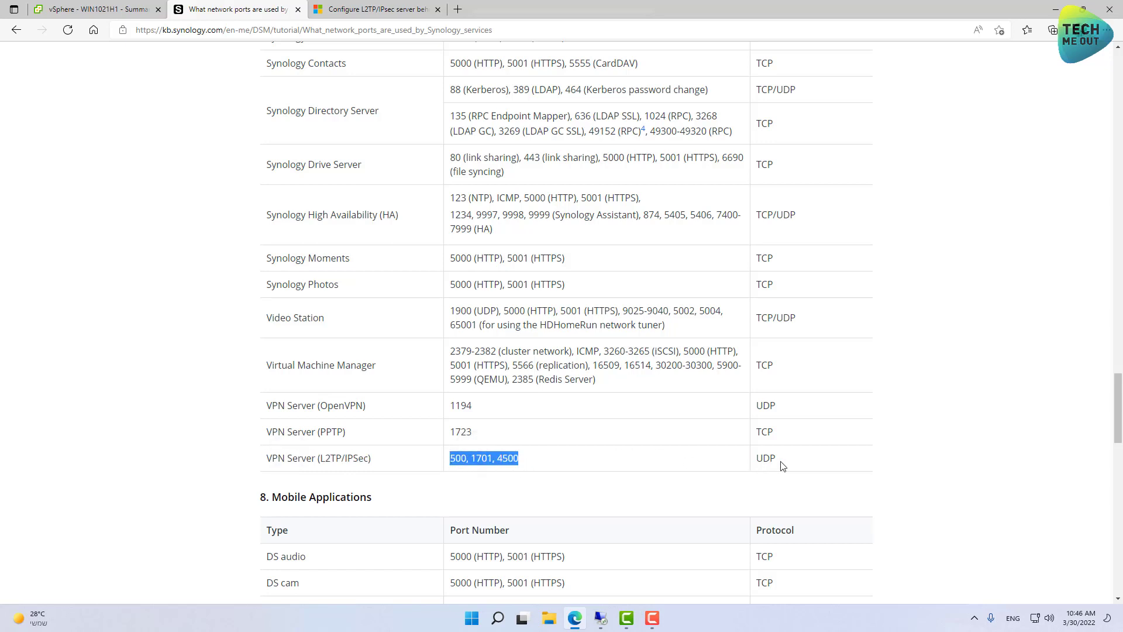
left_click_drag(783, 466, 756, 462)
left_click(567, 464)
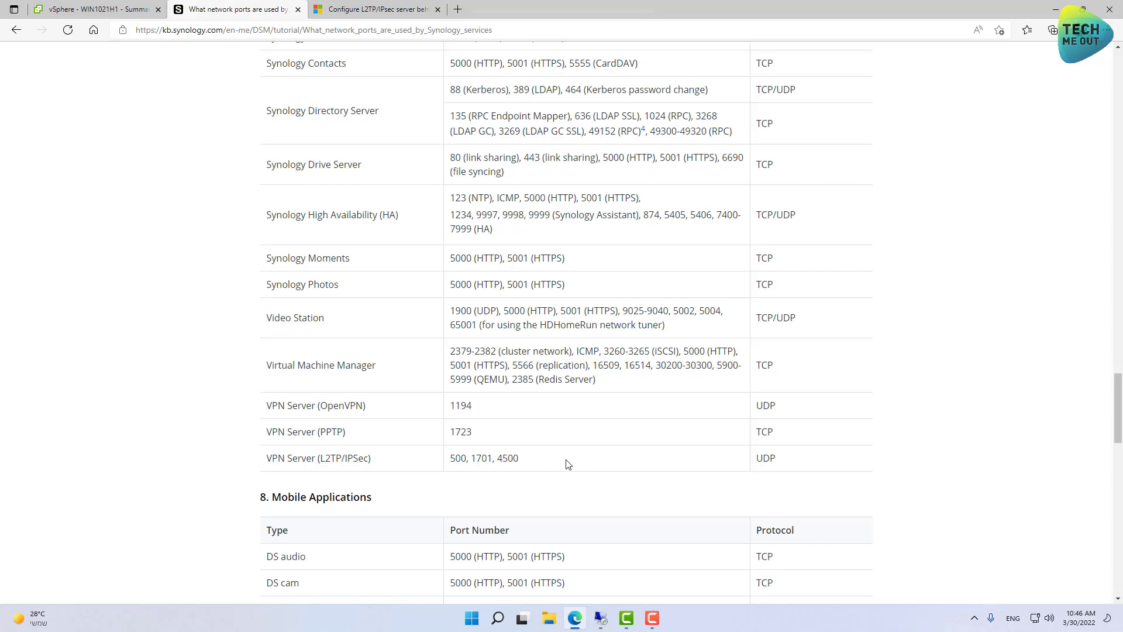
left_click(602, 617)
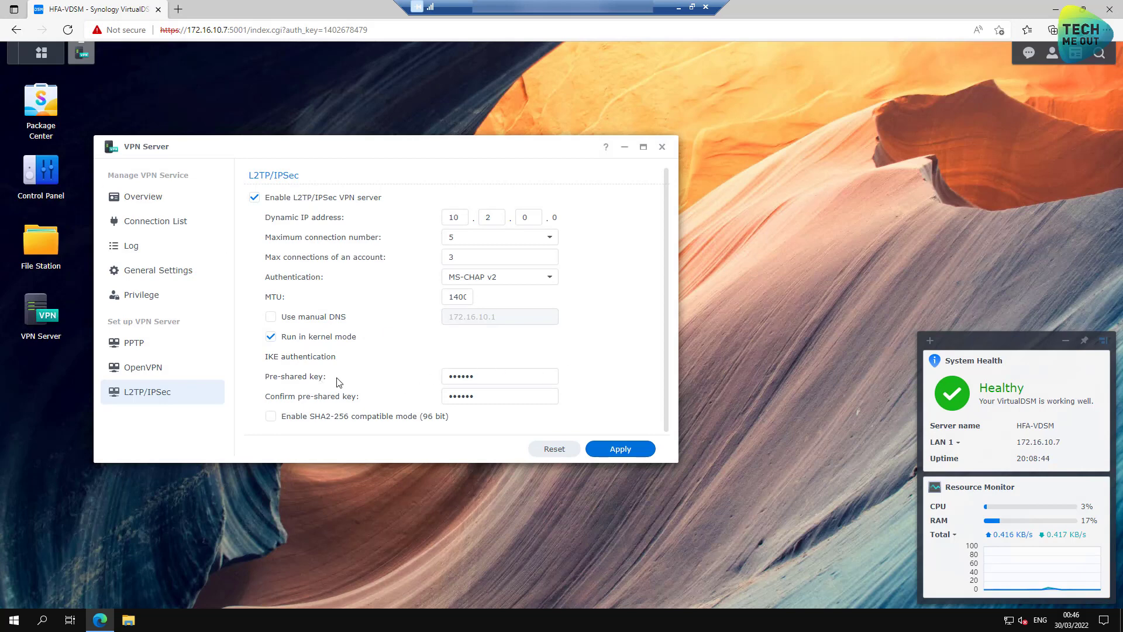
- Re-apply the L2TP/IPSec settings, then reopen VPN Server and check its Connection List
left_click(617, 454)
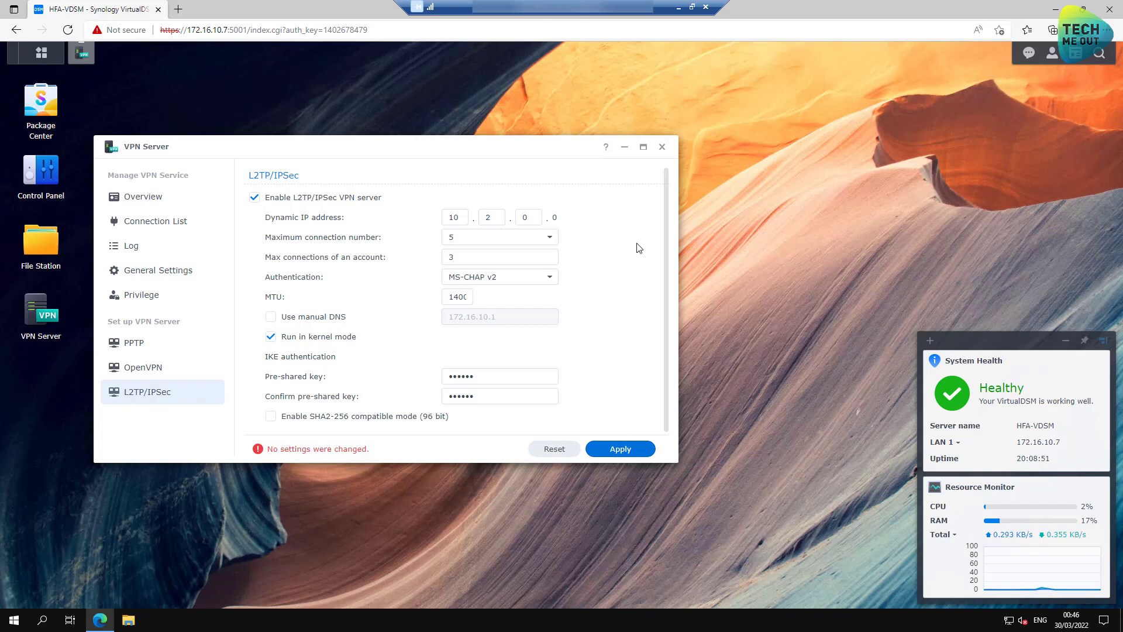
left_click(663, 148)
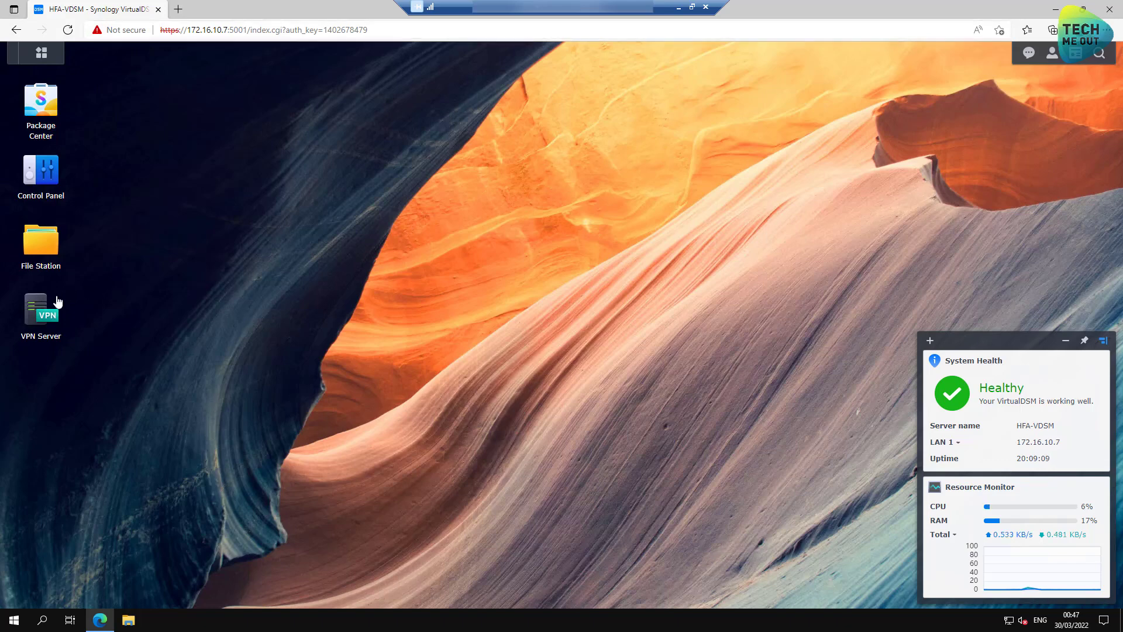
left_click(44, 309)
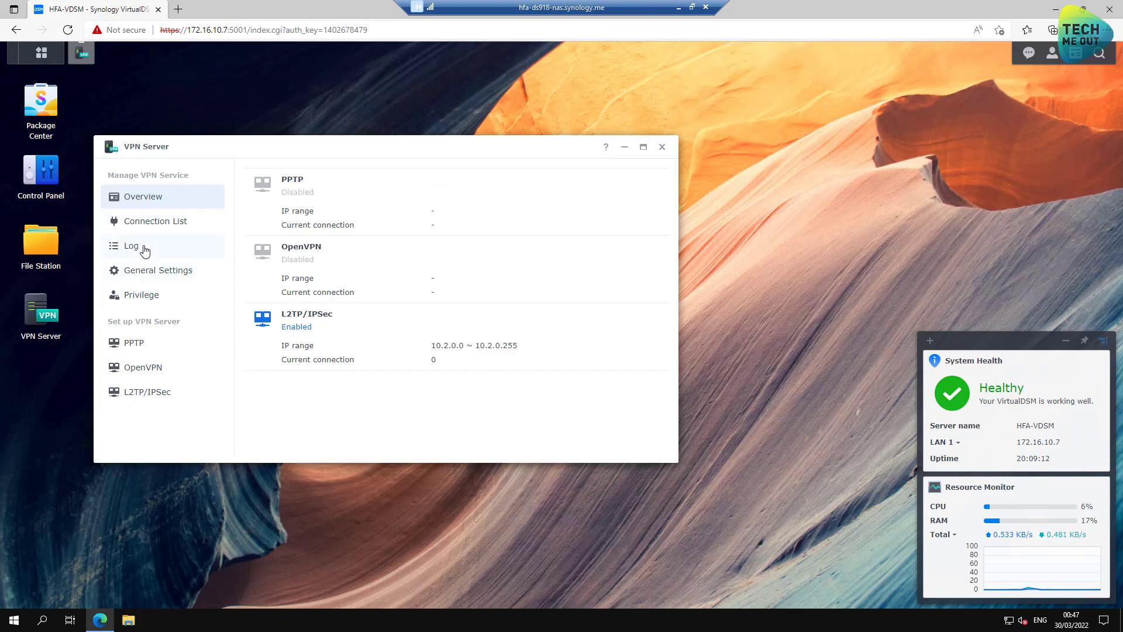
left_click(145, 225)
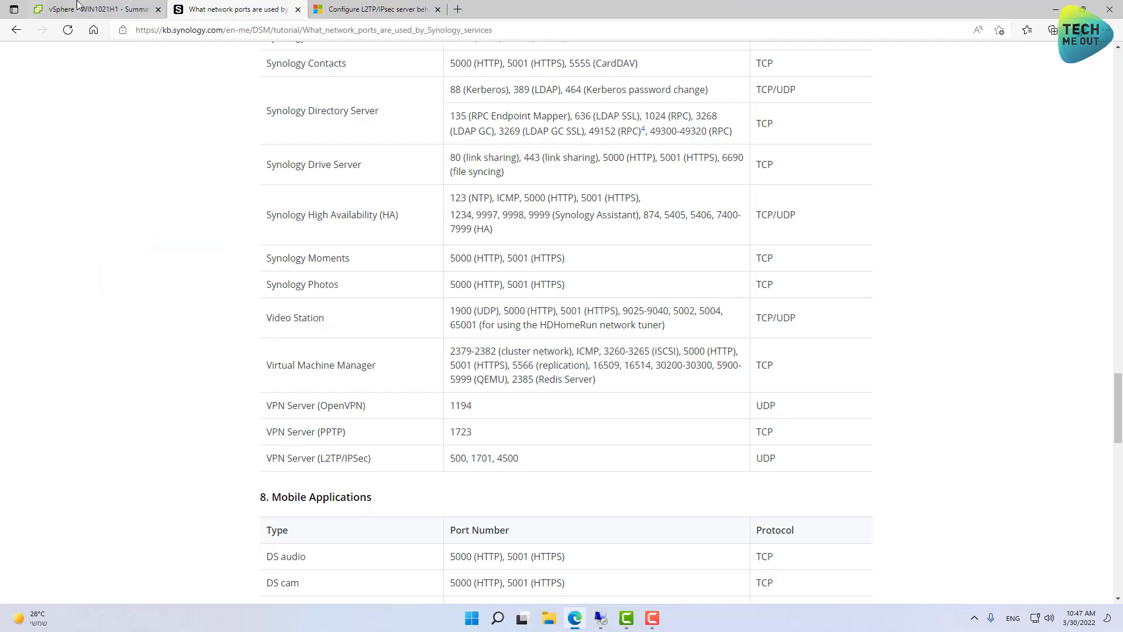
- After revisiting the ports article, open the VM's Network & Internet settings on the VPN page
left_click(76, 6)
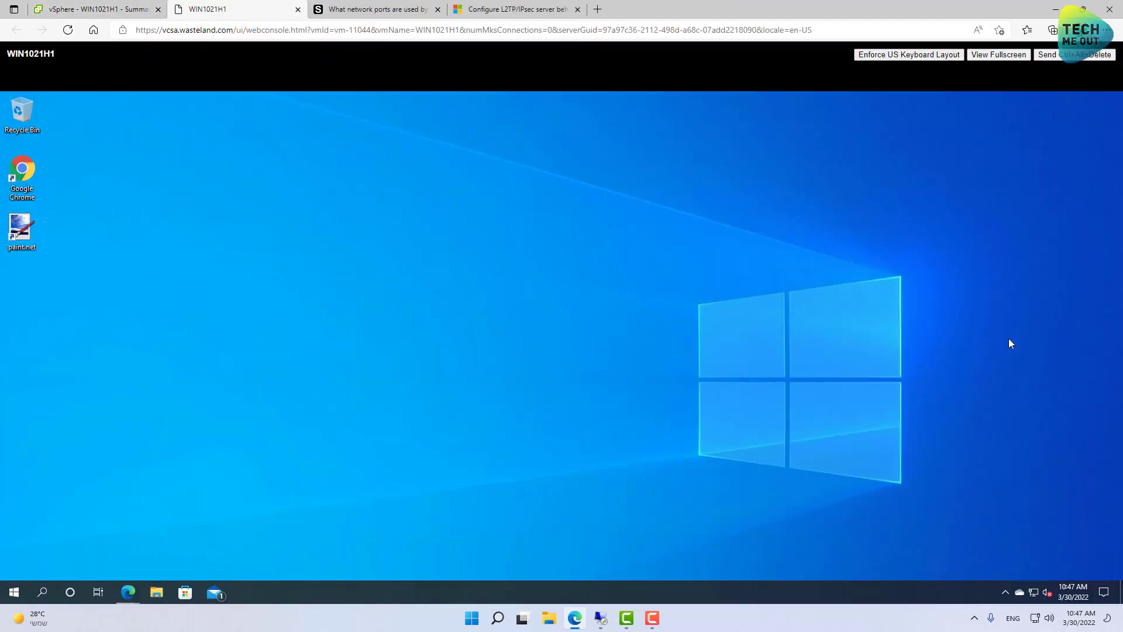
right_click(1036, 591)
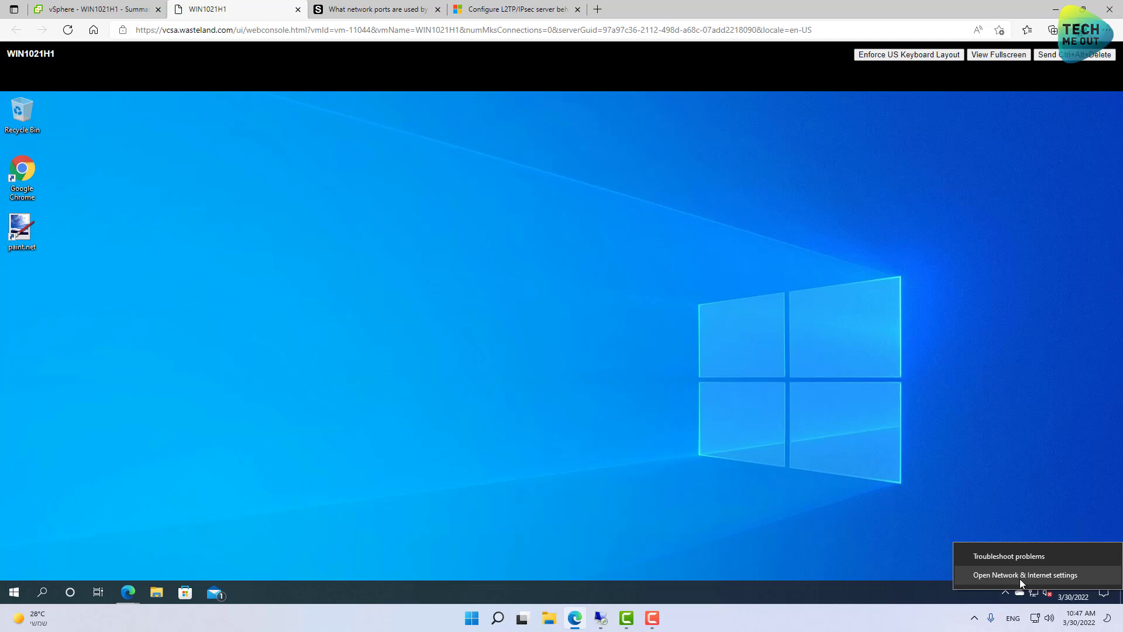
left_click(1019, 577)
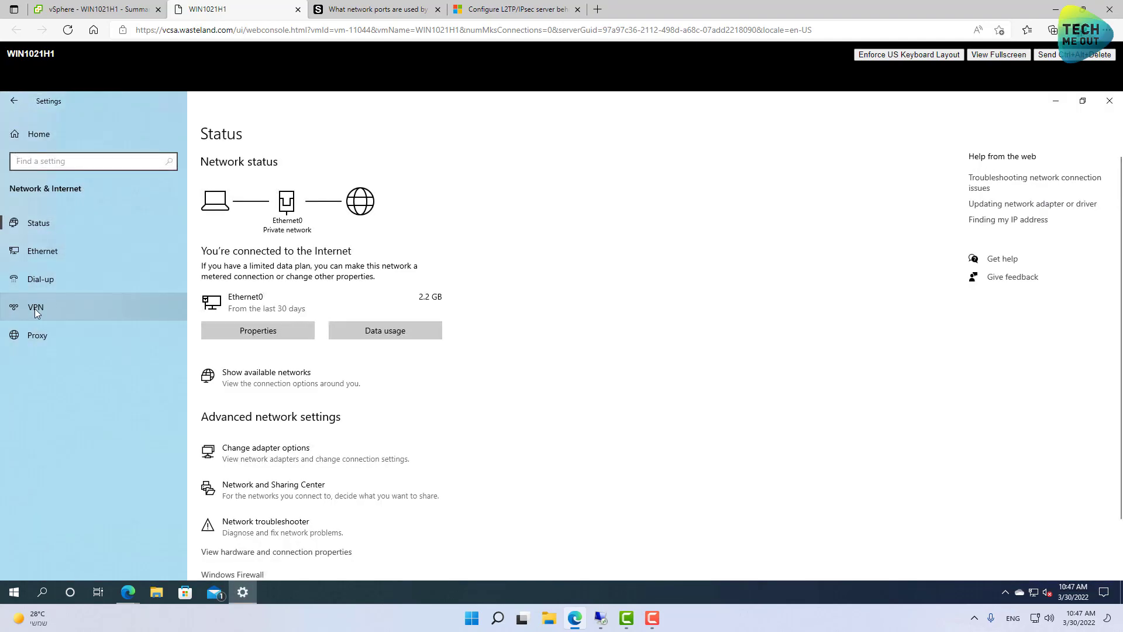
left_click(35, 309)
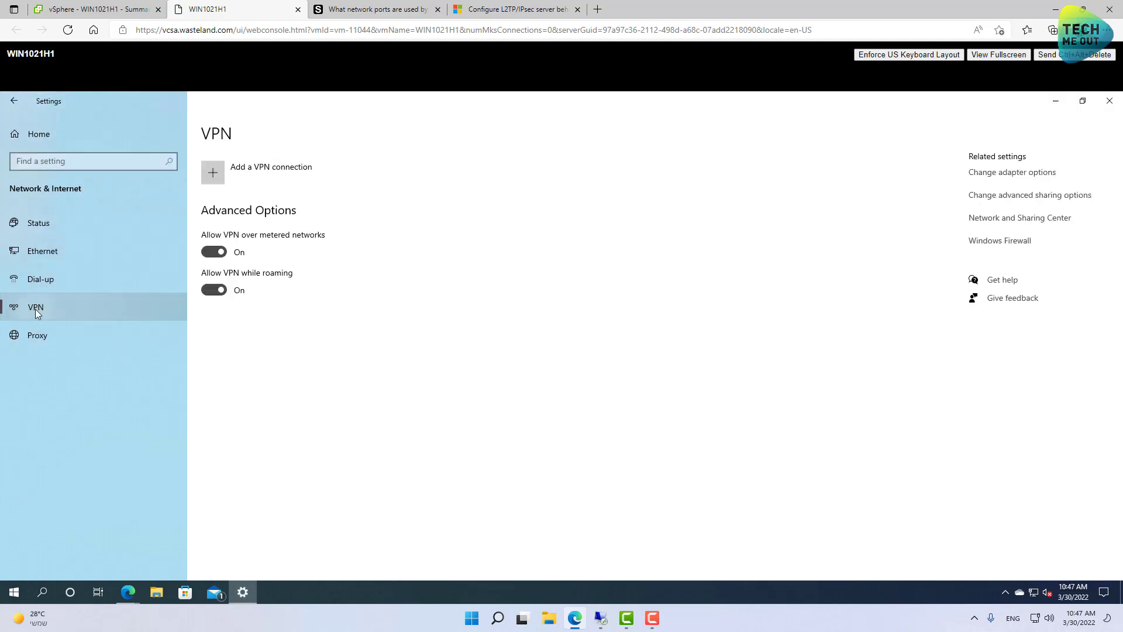
- Add a Windows (built-in) VPN connection named Synology pointing at the NAS's synology.me address
left_click(266, 178)
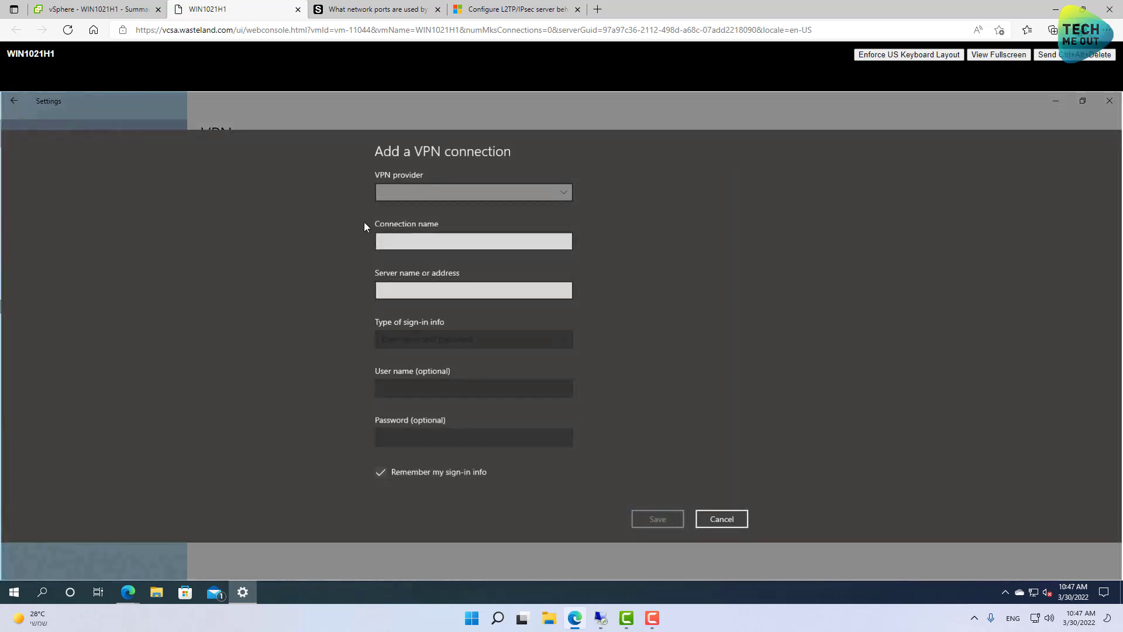
left_click(412, 195)
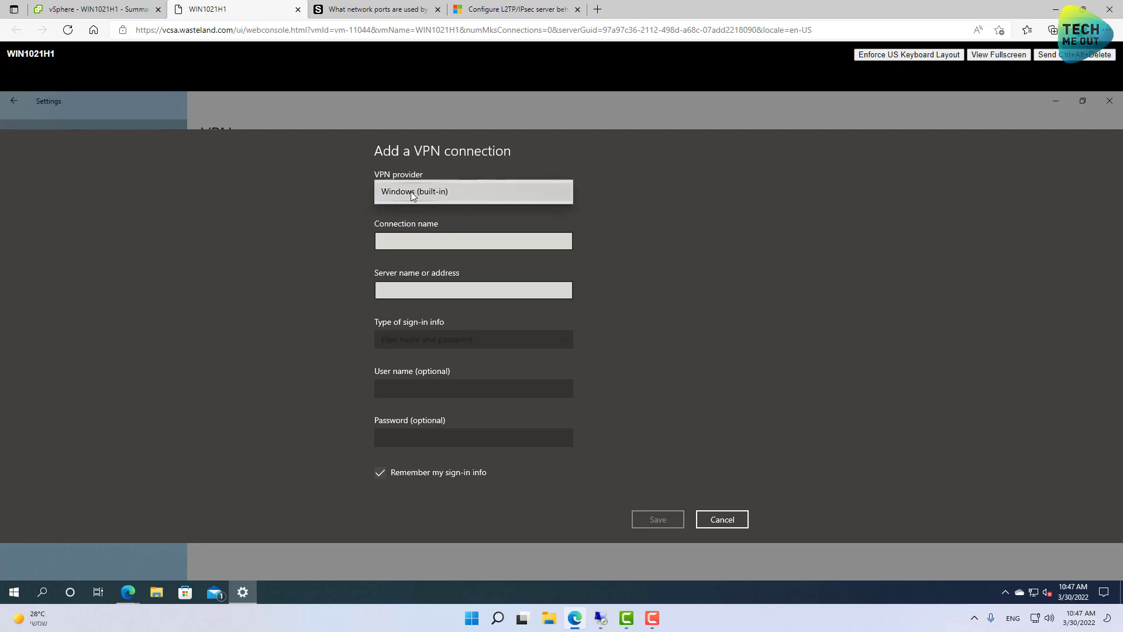
left_click(412, 195)
left_click(418, 218)
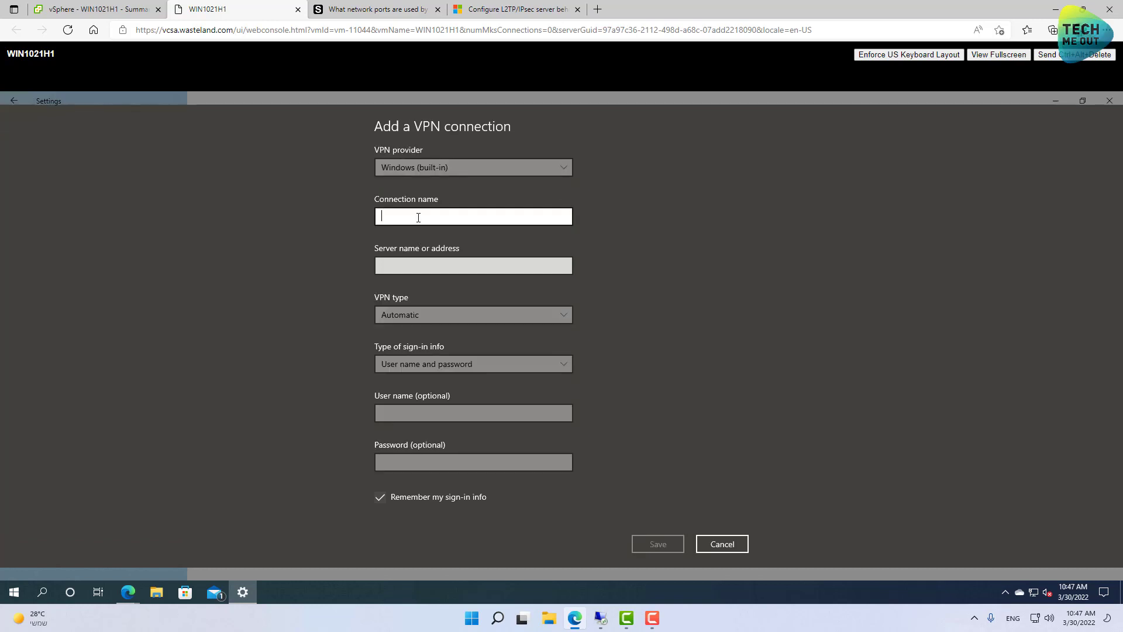
type("Synology")
left_click(425, 262)
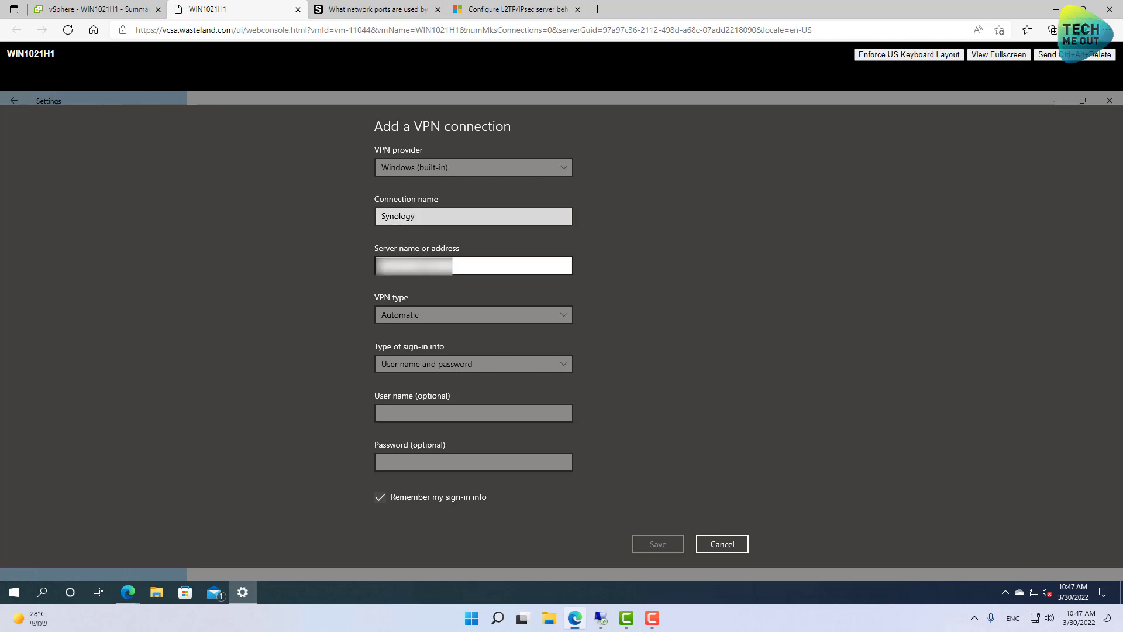
type("s.synology.me")
- Choose L2TP/IPsec with pre-shared key, enter the key, user vpn1 and its password, then save
left_click(389, 317)
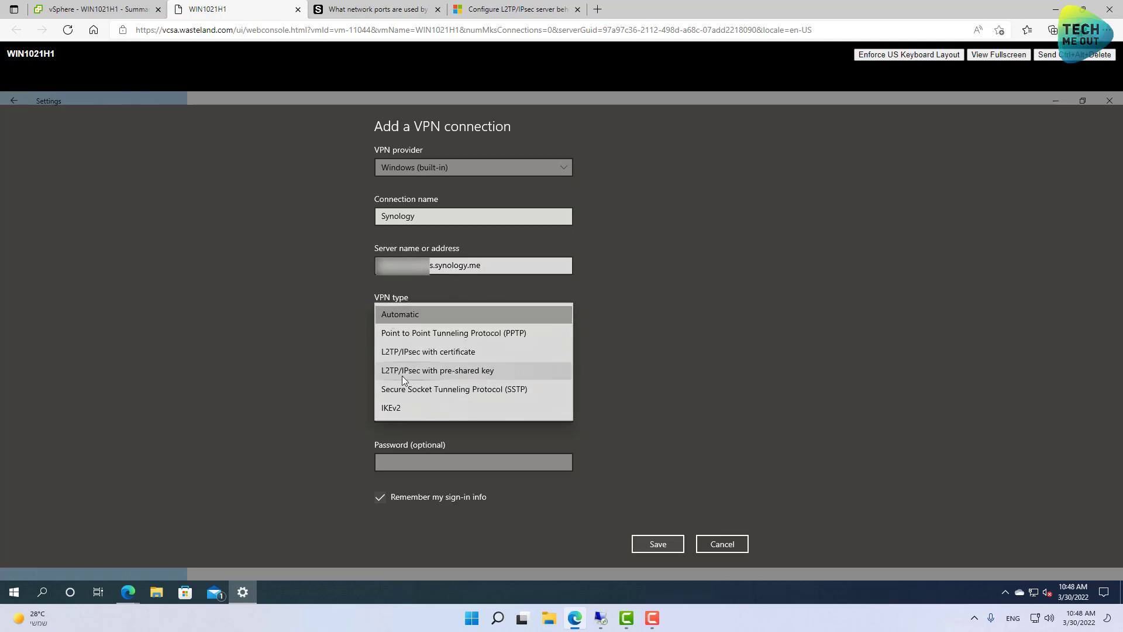
left_click(470, 372)
left_click(419, 363)
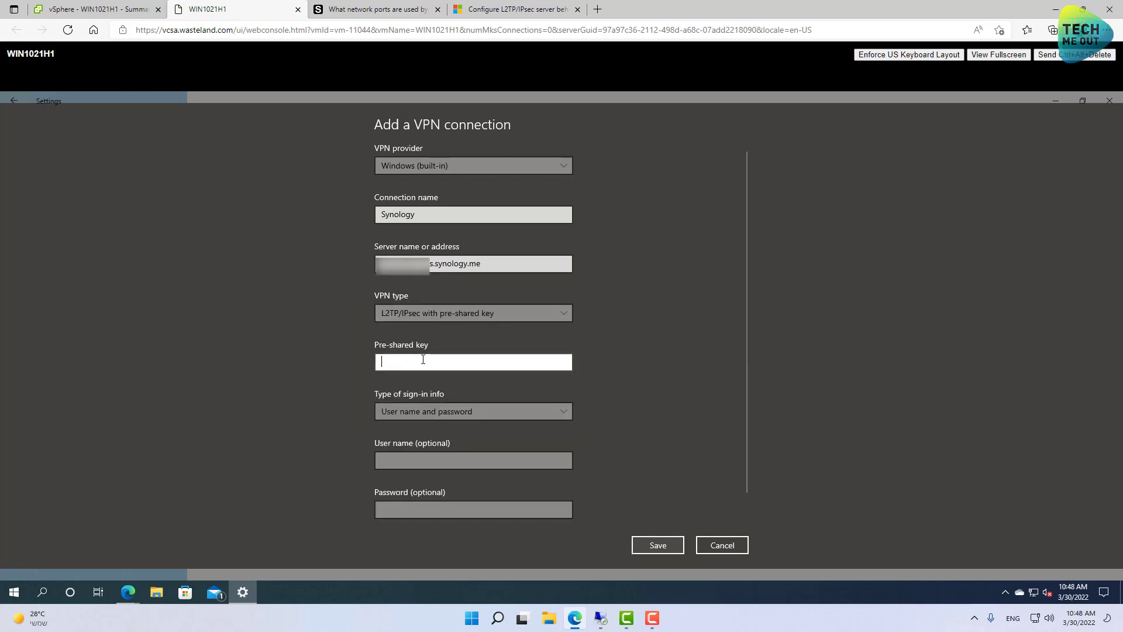
type("••••••")
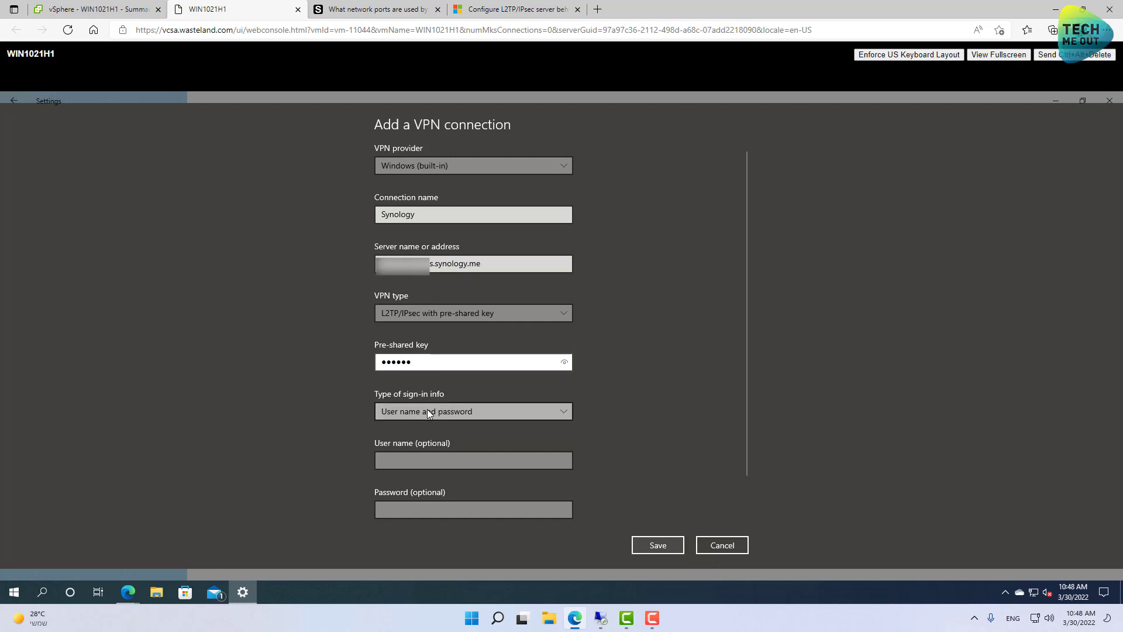
left_click(401, 458)
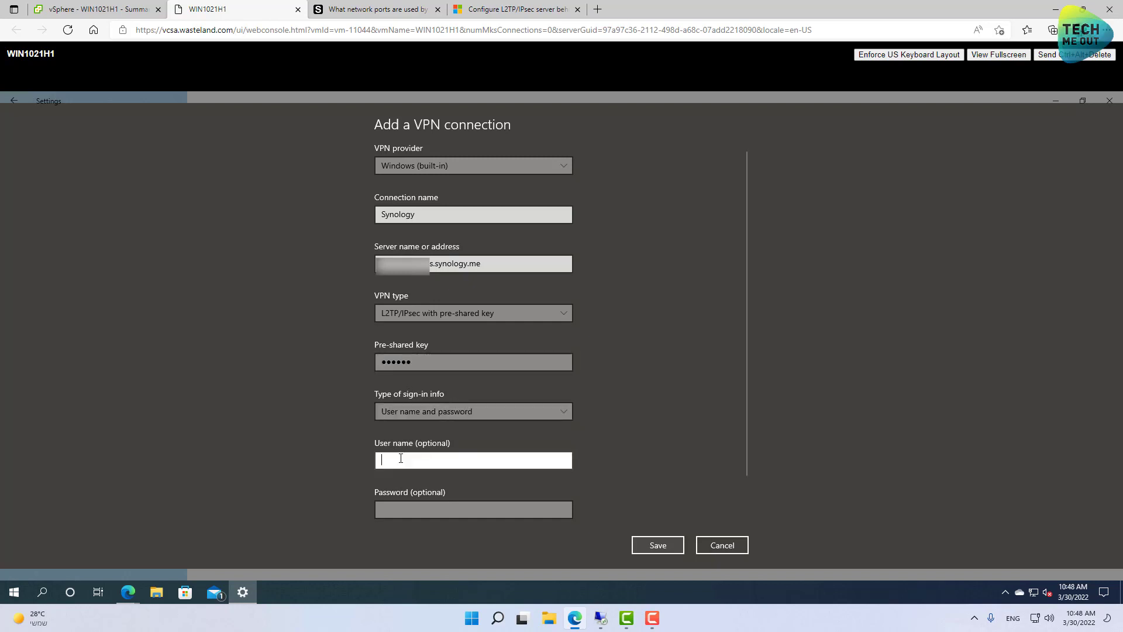
type("vpn1")
key("Tab")
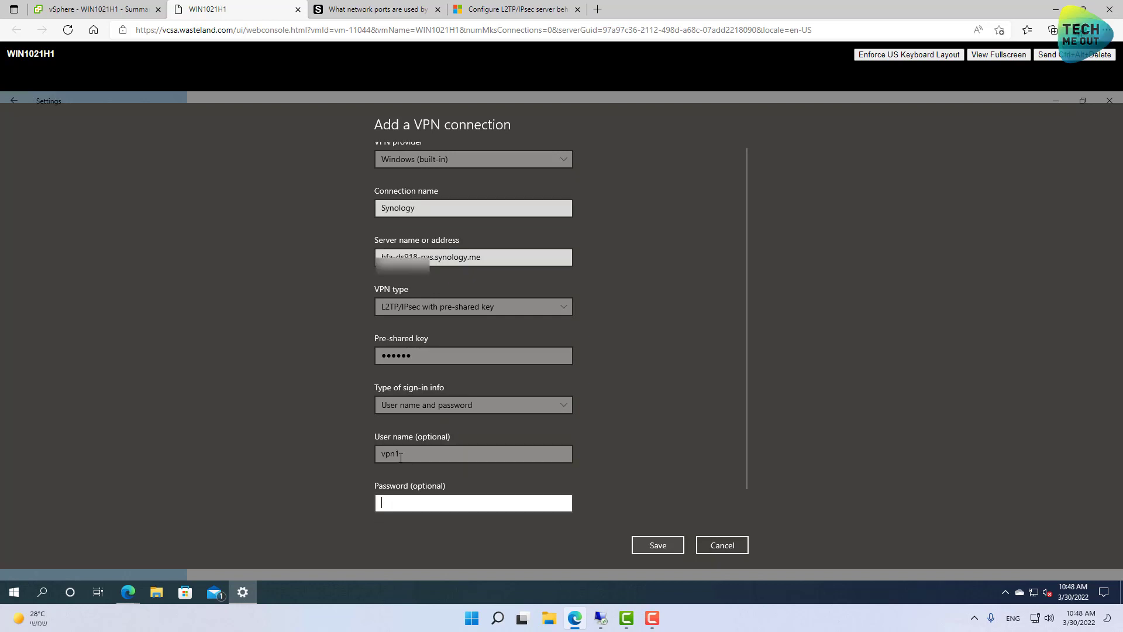
type("••••••••")
left_click(647, 548)
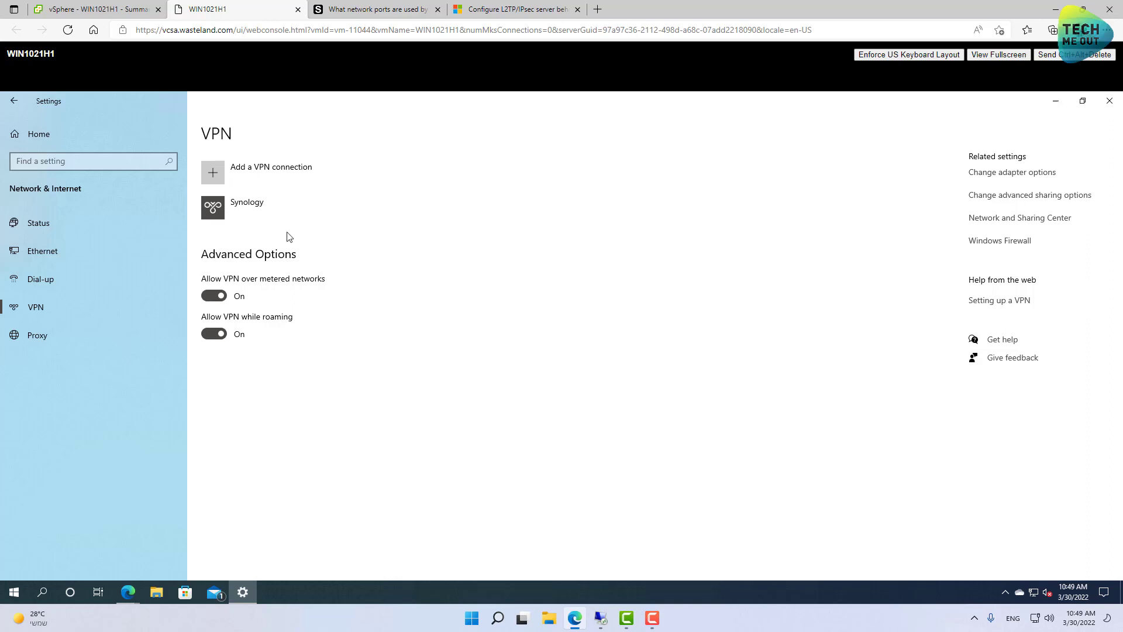
- Try connecting the Synology VPN, then switch to the L2TP/IPsec behind NAT-T article
left_click(255, 209)
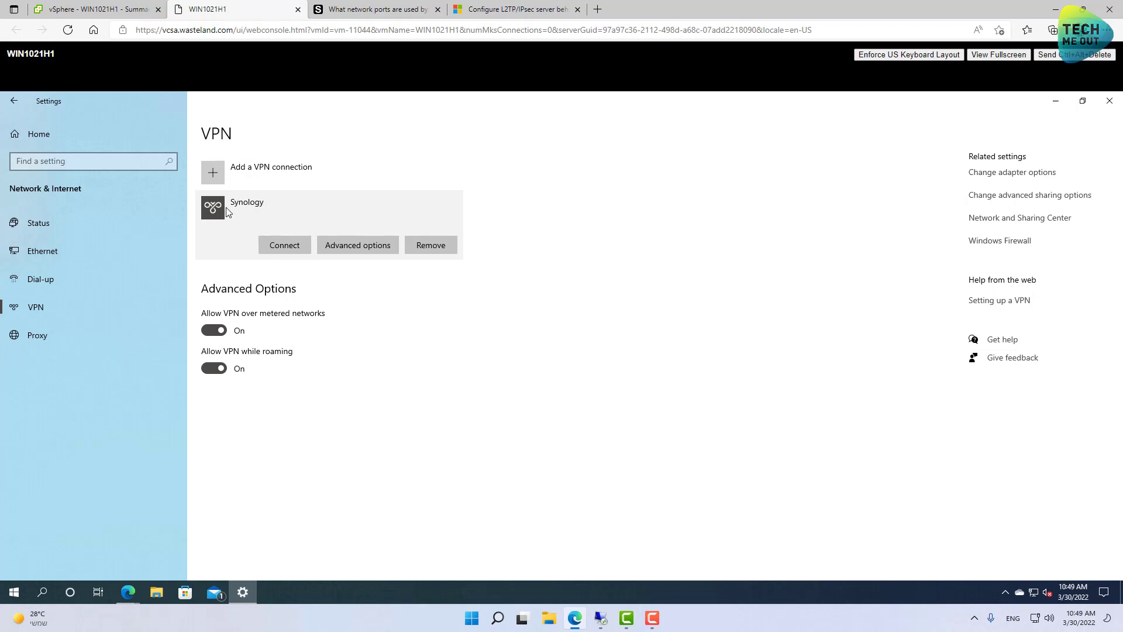
left_click(283, 246)
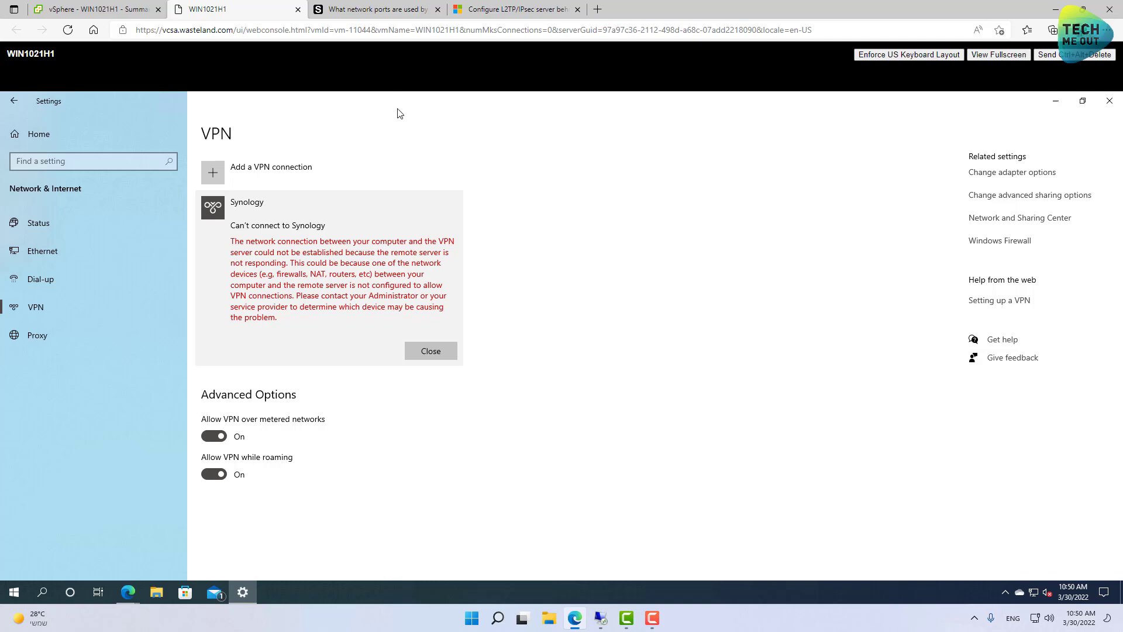
left_click(498, 12)
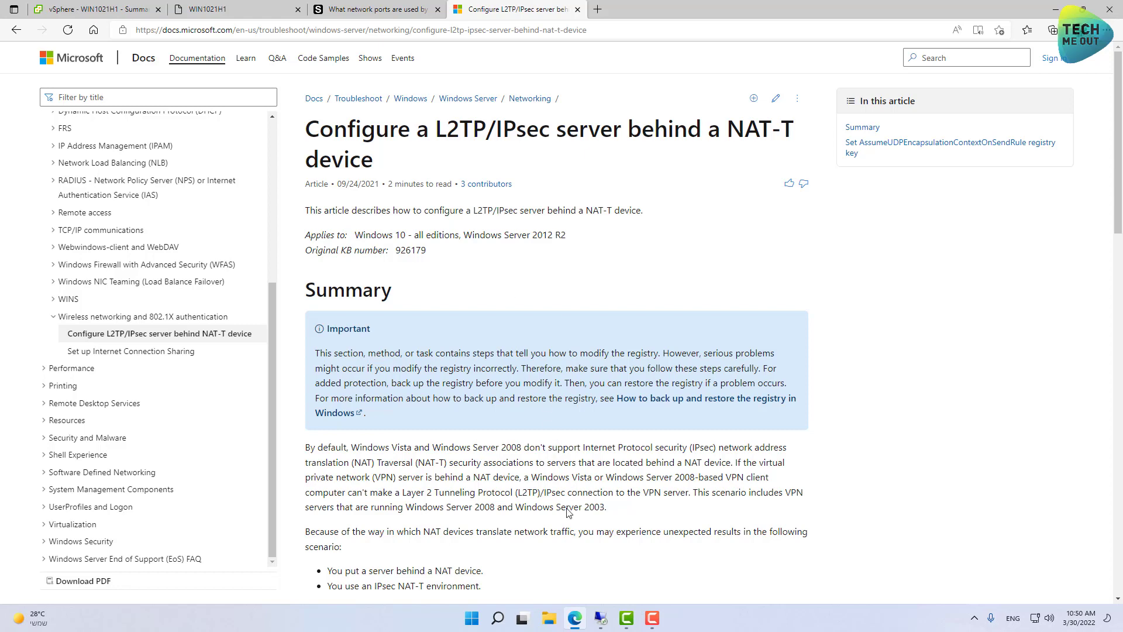
- Bring the NAT-T article forward in the VM and launch Registry Editor via regedit with admin approval
left_click(213, 9)
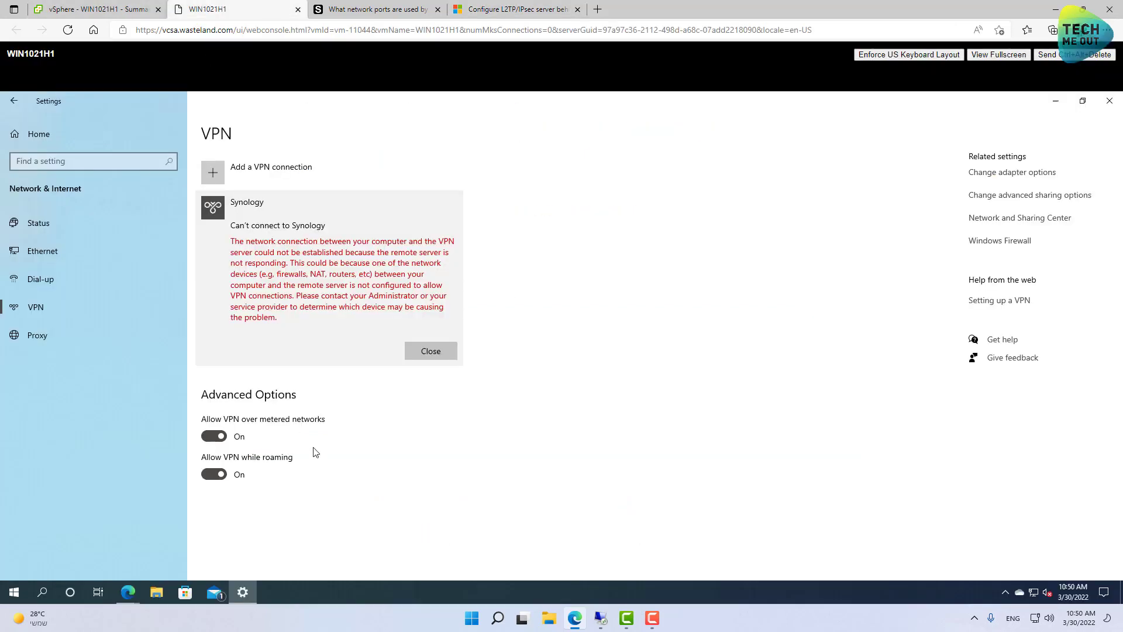
left_click(130, 592)
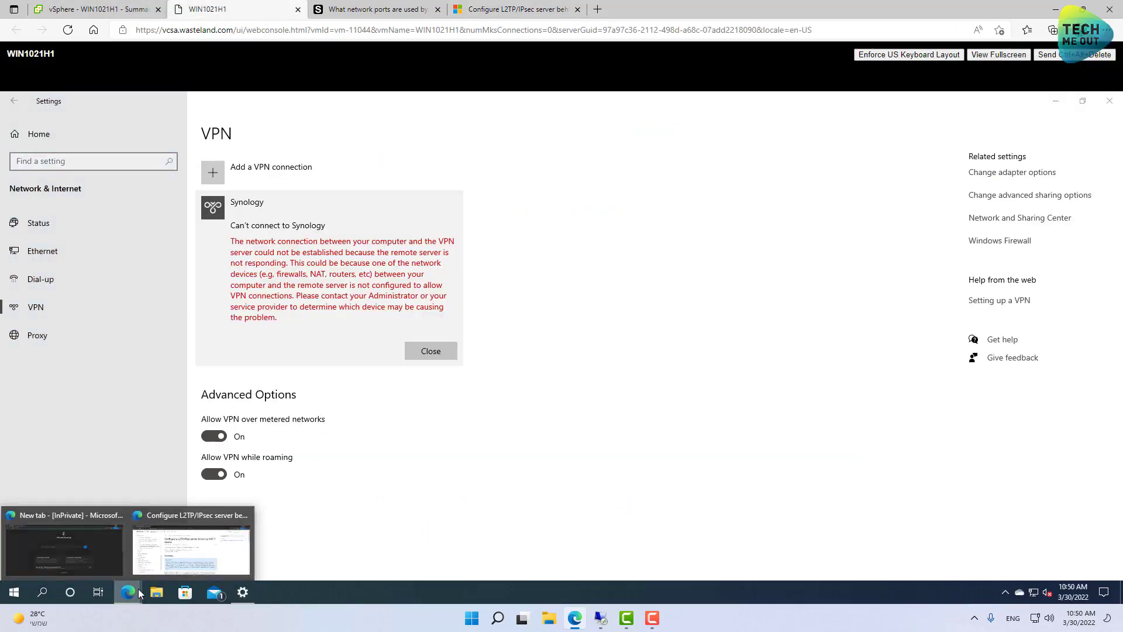
left_click(176, 570)
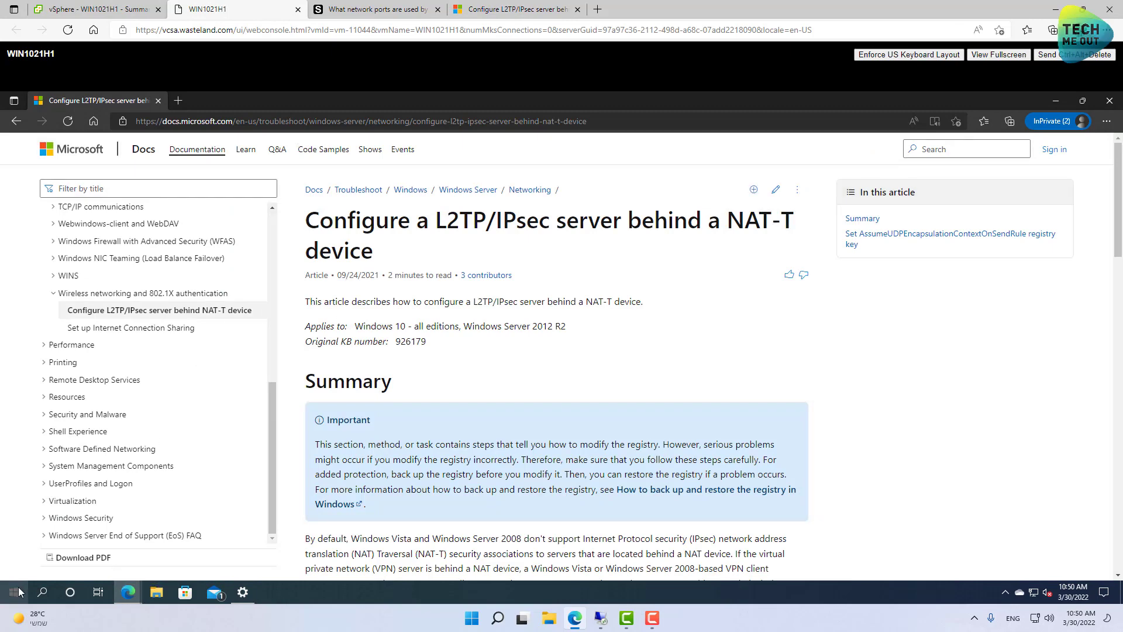
left_click(18, 590)
type("re")
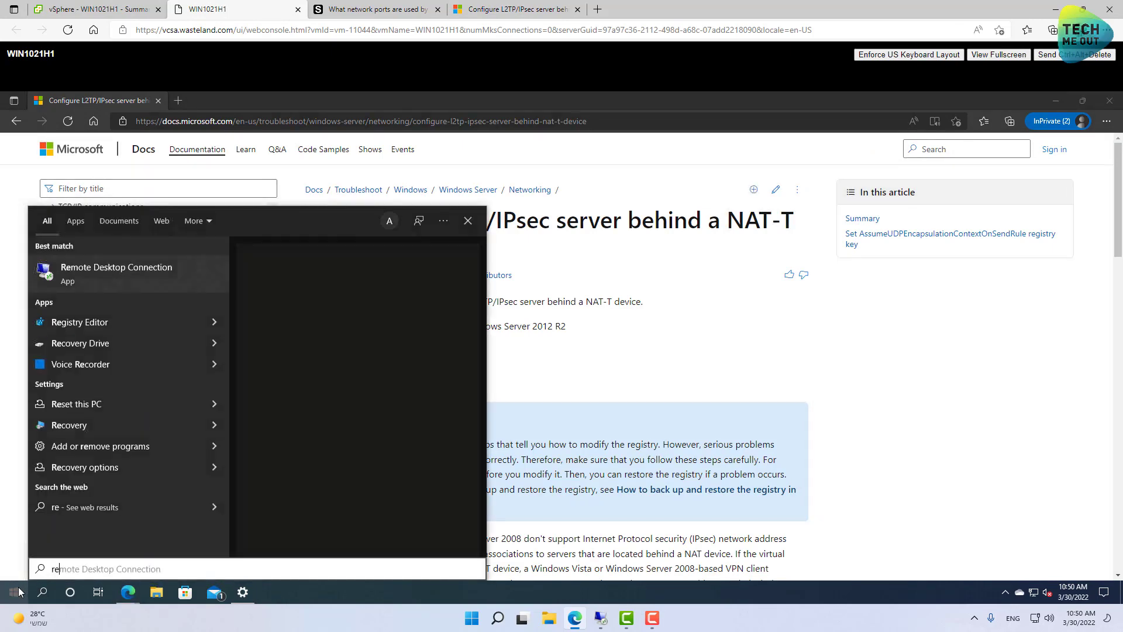
type("gedit")
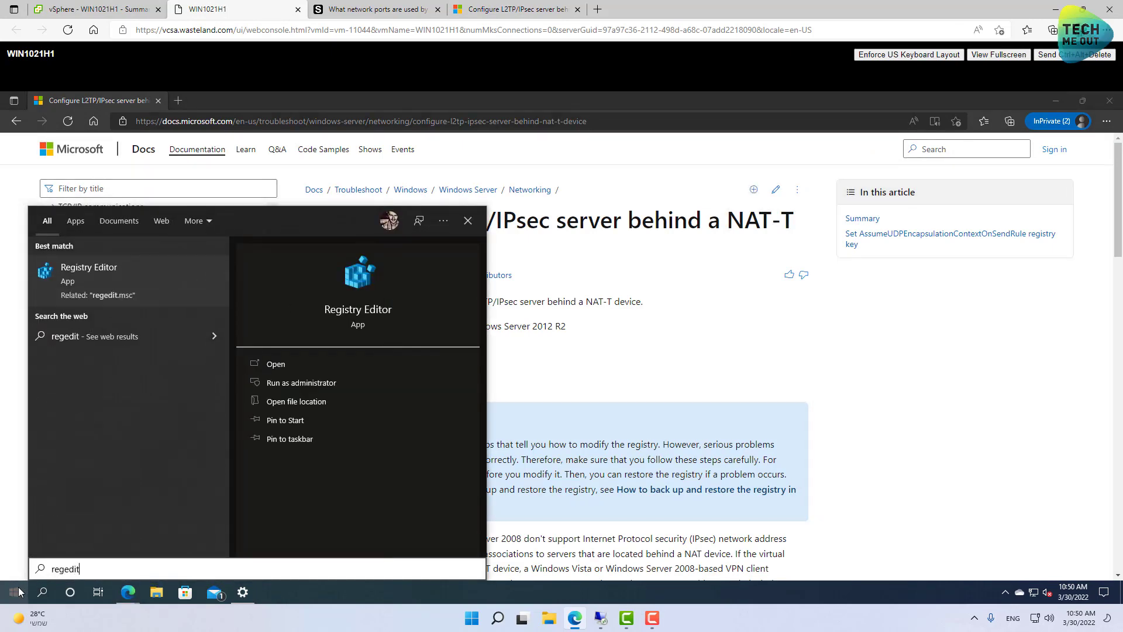
key("Return")
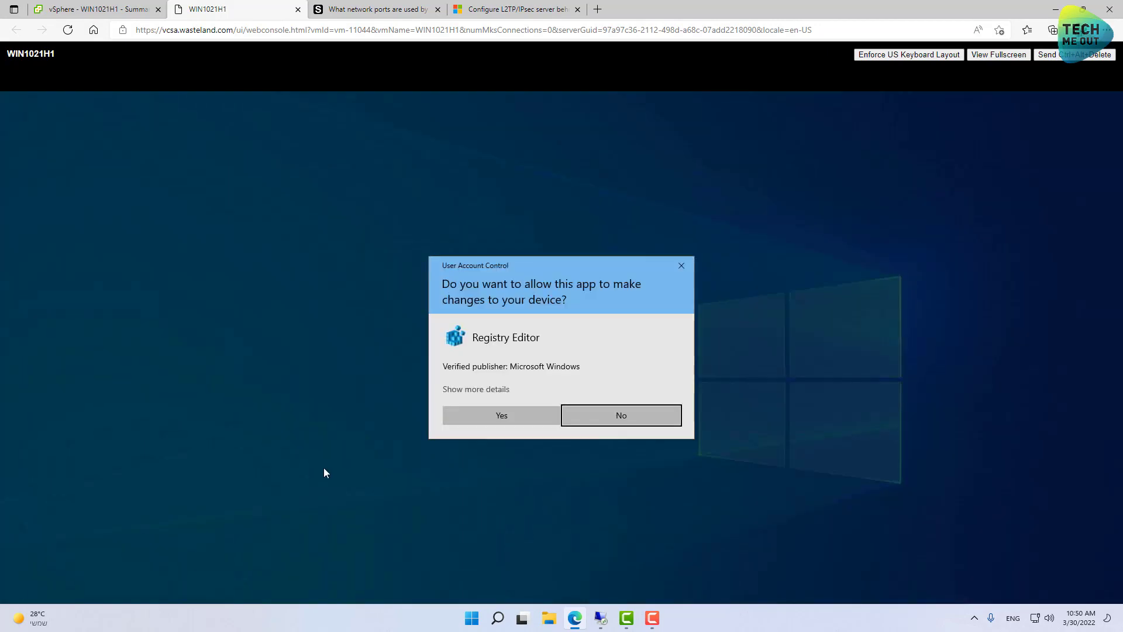
left_click(532, 419)
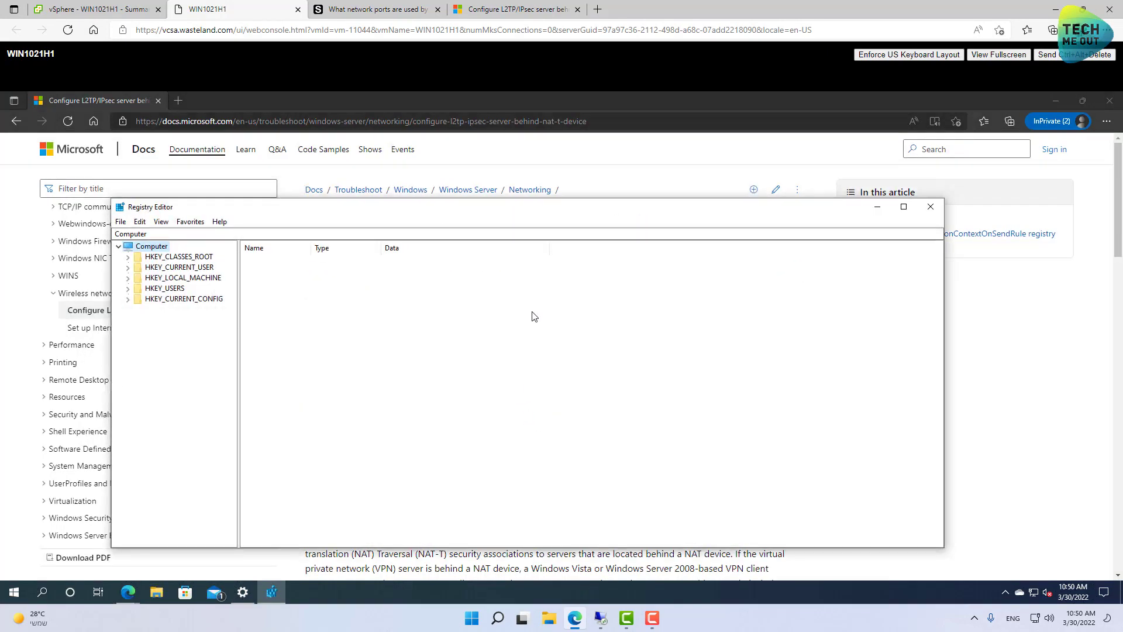
- Copy the PolicyAgent key path from the article and navigate to it in Registry Editor
left_click(616, 187)
scroll(514, 376, "down", 6)
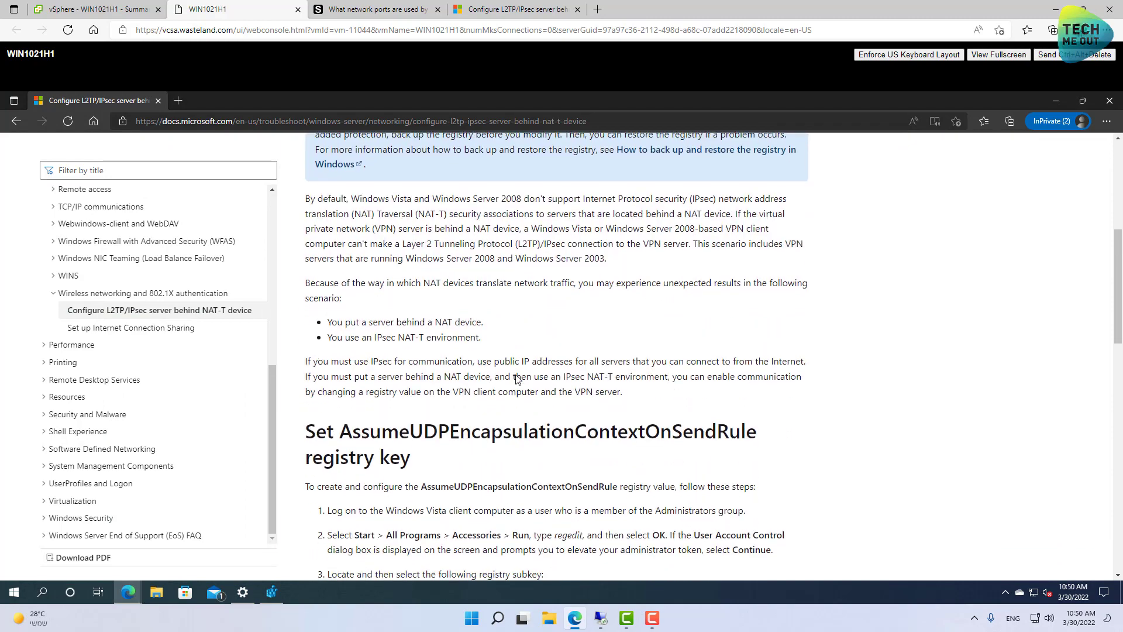
scroll(516, 379, "down", 4)
left_click_drag(611, 334, 328, 326)
key("ctrl+c")
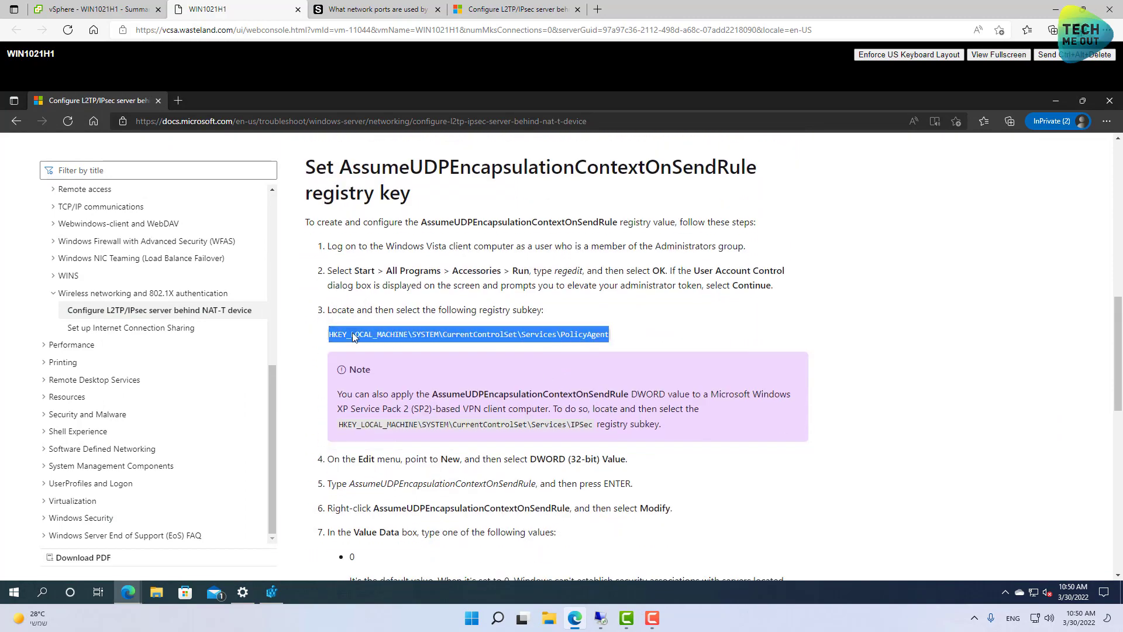
left_click(272, 592)
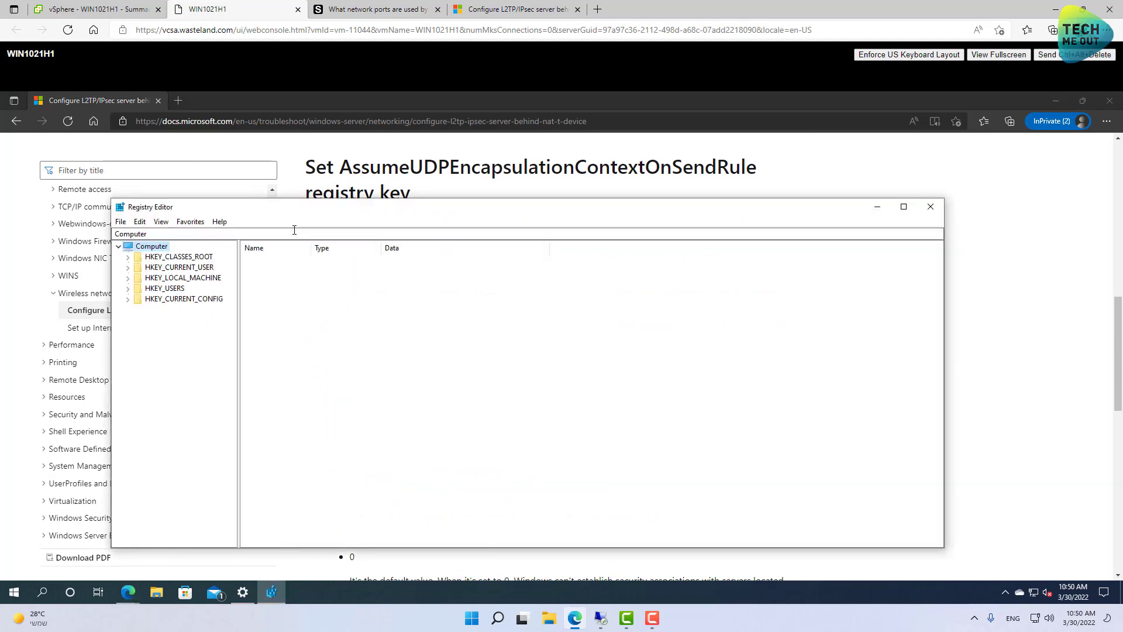
left_click(207, 233)
key("ctrl+v")
key("Return")
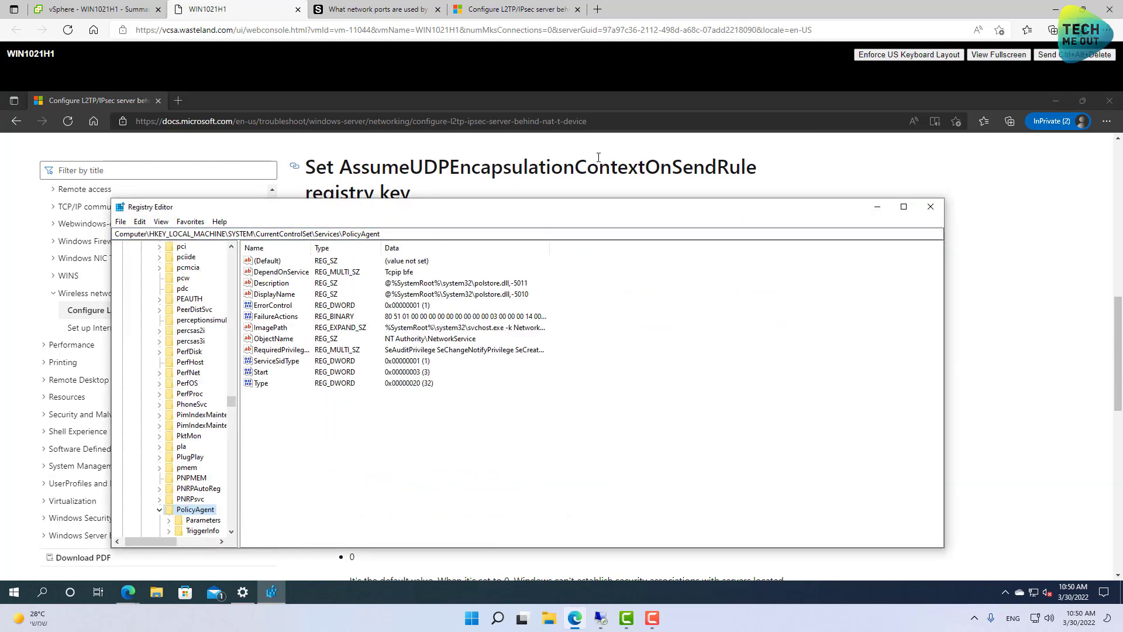
- Create a DWORD (32-bit) value named AssumeUDPEncapsulationContextOnSendRule under PolicyAgent
left_click(574, 163)
scroll(501, 375, "down", 1)
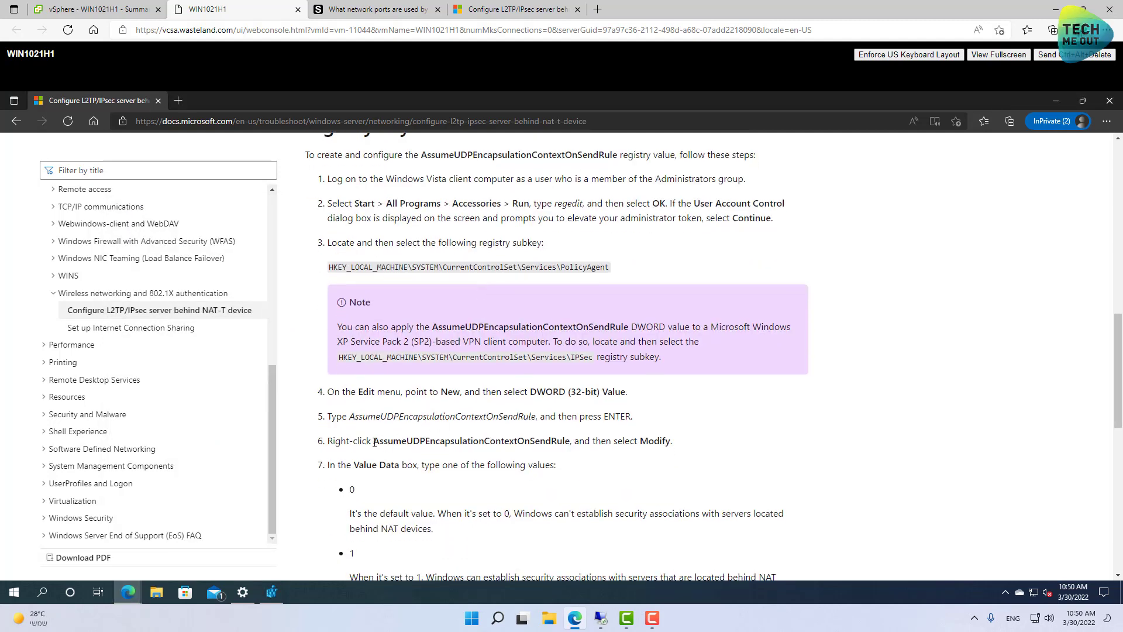
left_click_drag(373, 442, 571, 443)
key("ctrl+c")
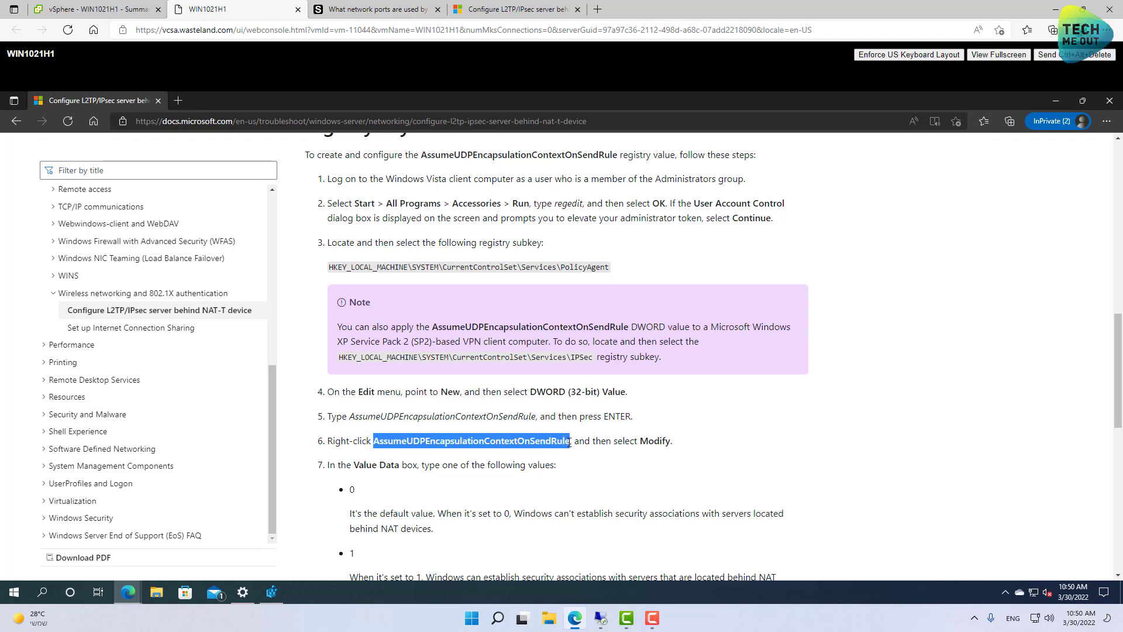
left_click(271, 592)
right_click(310, 437)
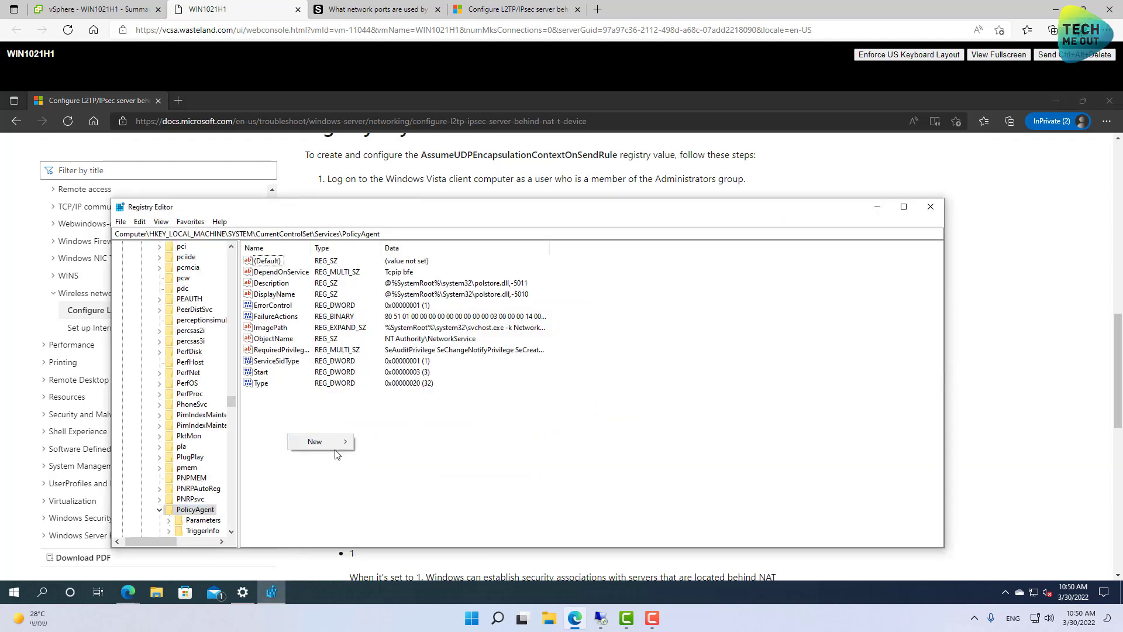
mouse_move(335, 448)
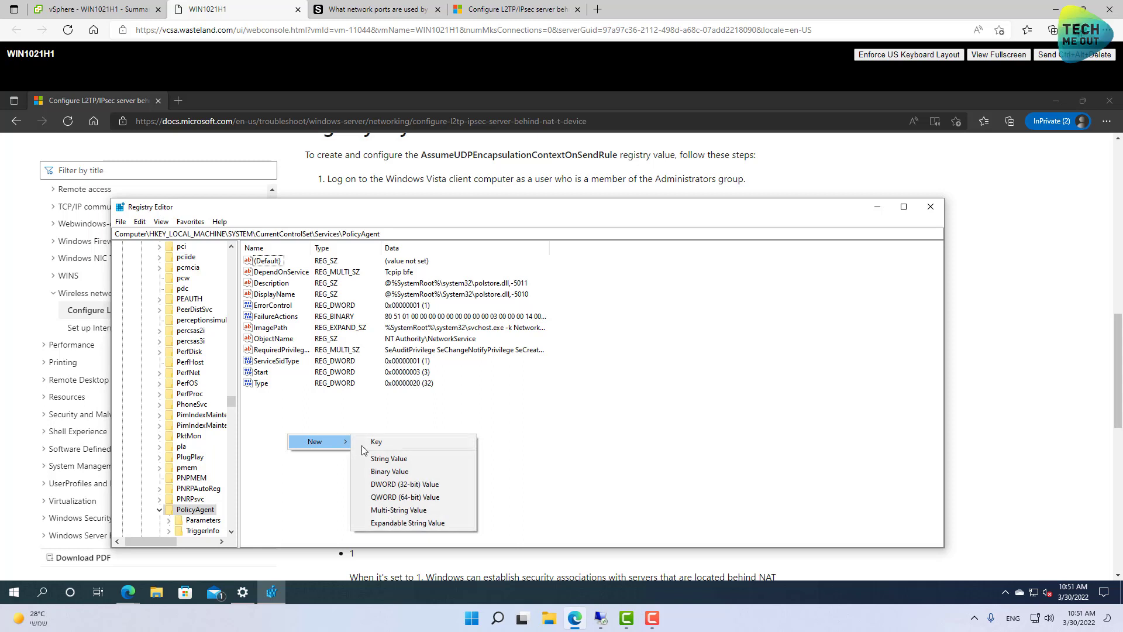
left_click(389, 485)
key("ctrl+v")
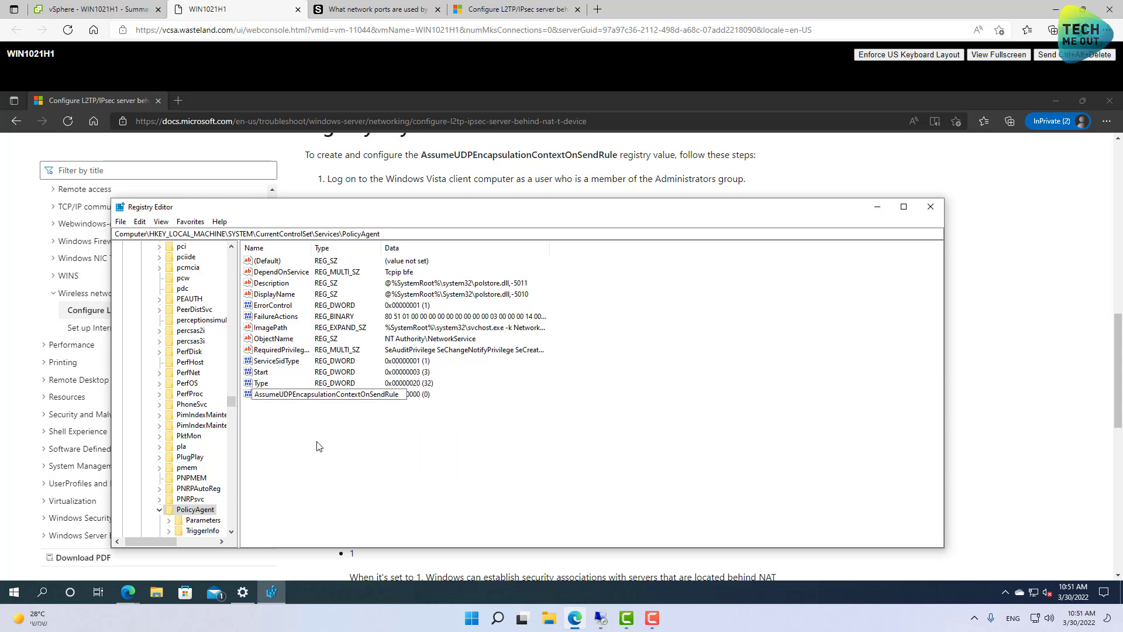
key("Return")
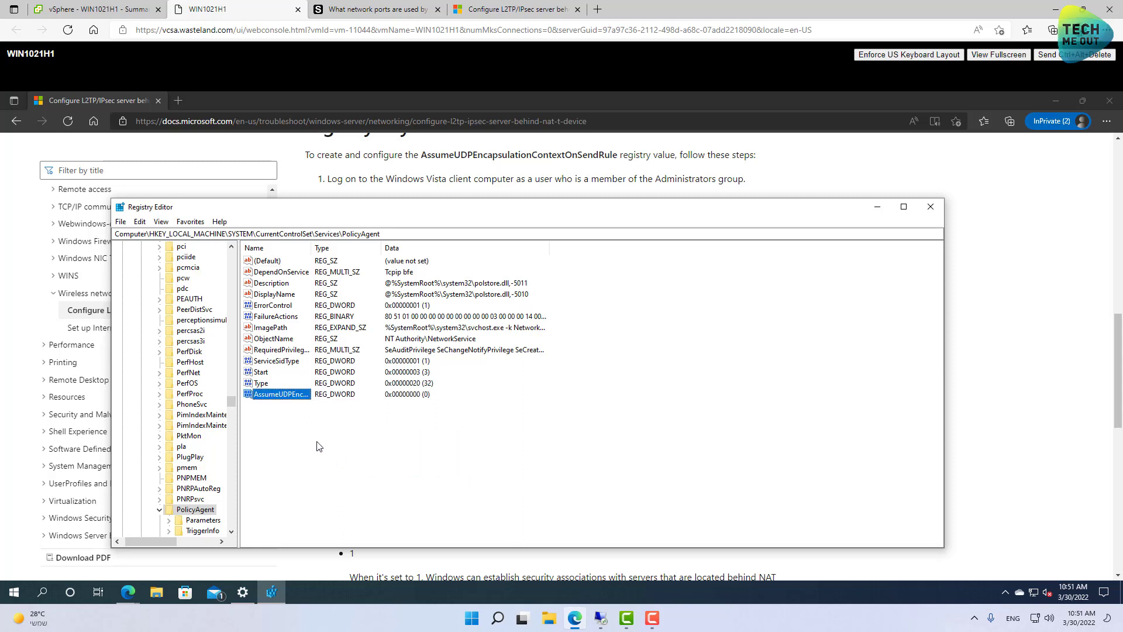
- Set AssumeUDPEncapsulationContextOnSendRule's data to 2 and return to the article
double_click(299, 400)
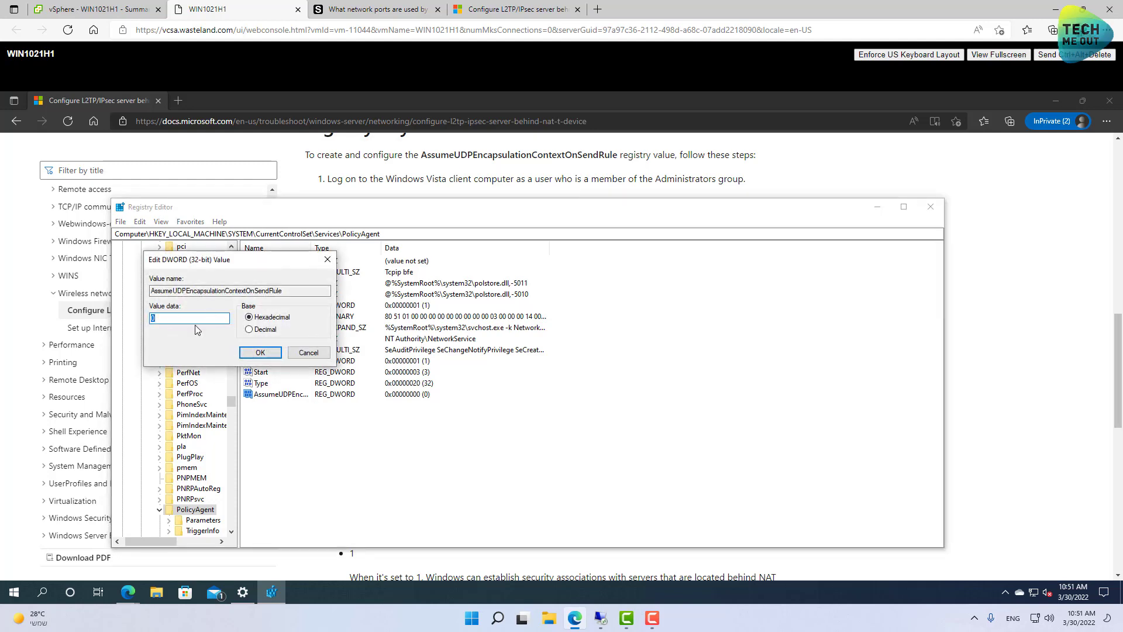
type("2")
left_click(257, 352)
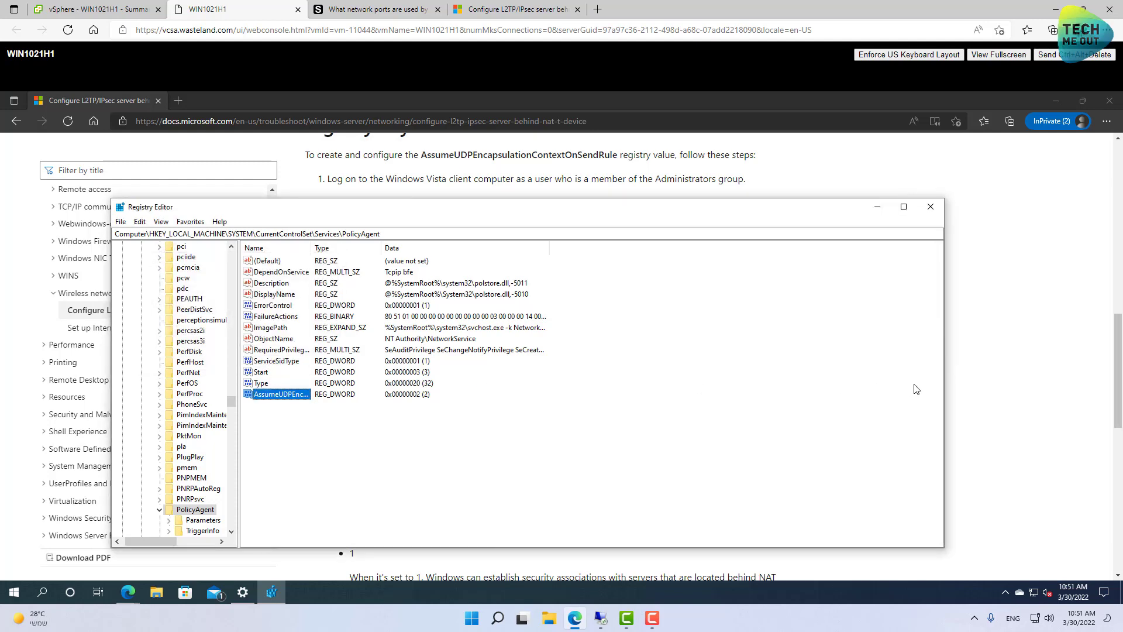
key("alt+Tab")
scroll(403, 349, "down", 4)
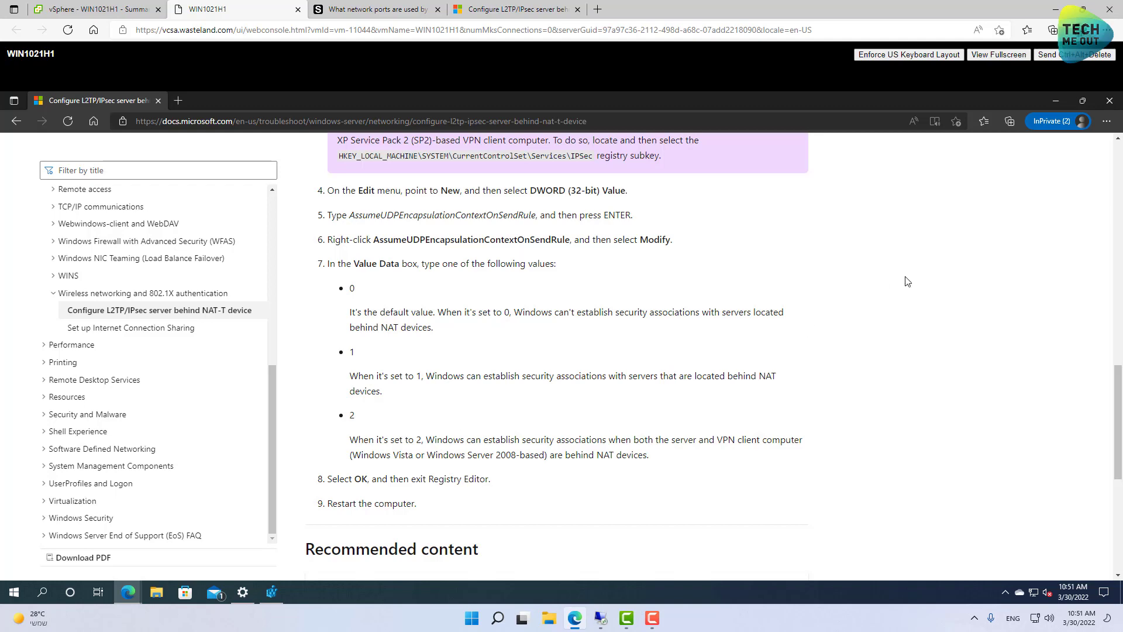
- Close the browser, Registry Editor and VPN settings windows, then restart Windows
left_click(1109, 102)
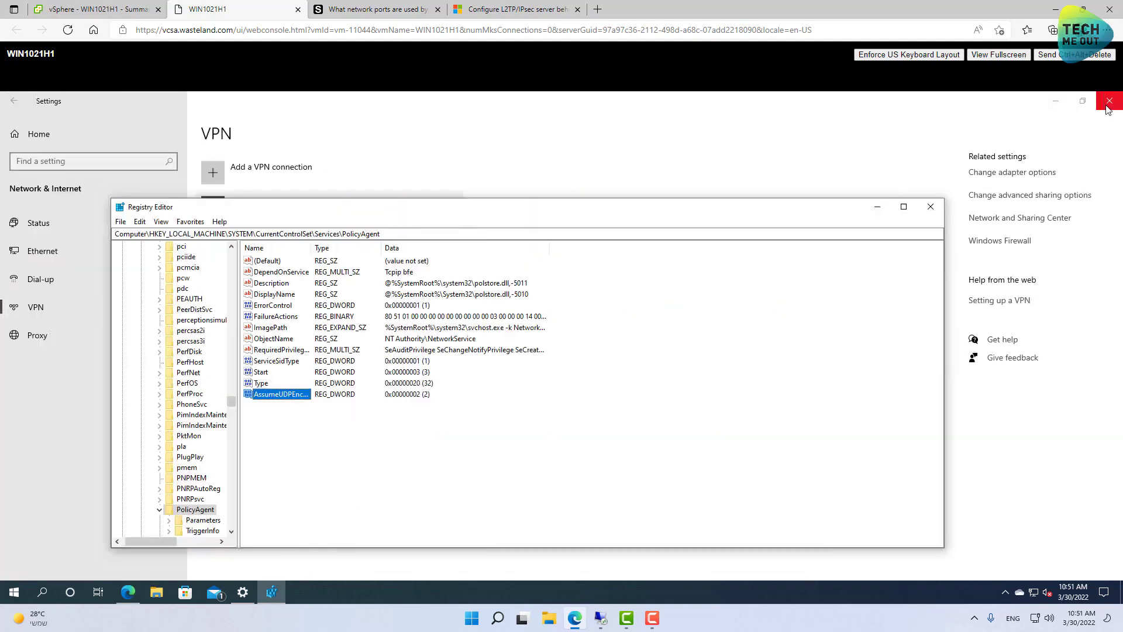
left_click(936, 202)
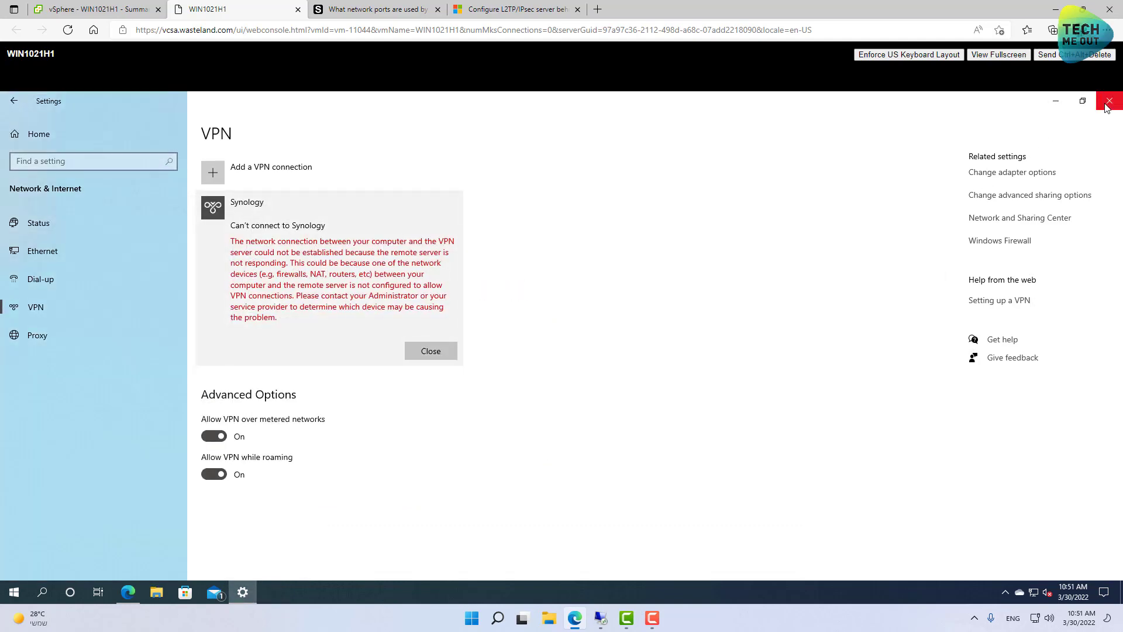
left_click(1109, 101)
left_click(14, 592)
left_click(15, 566)
left_click(49, 540)
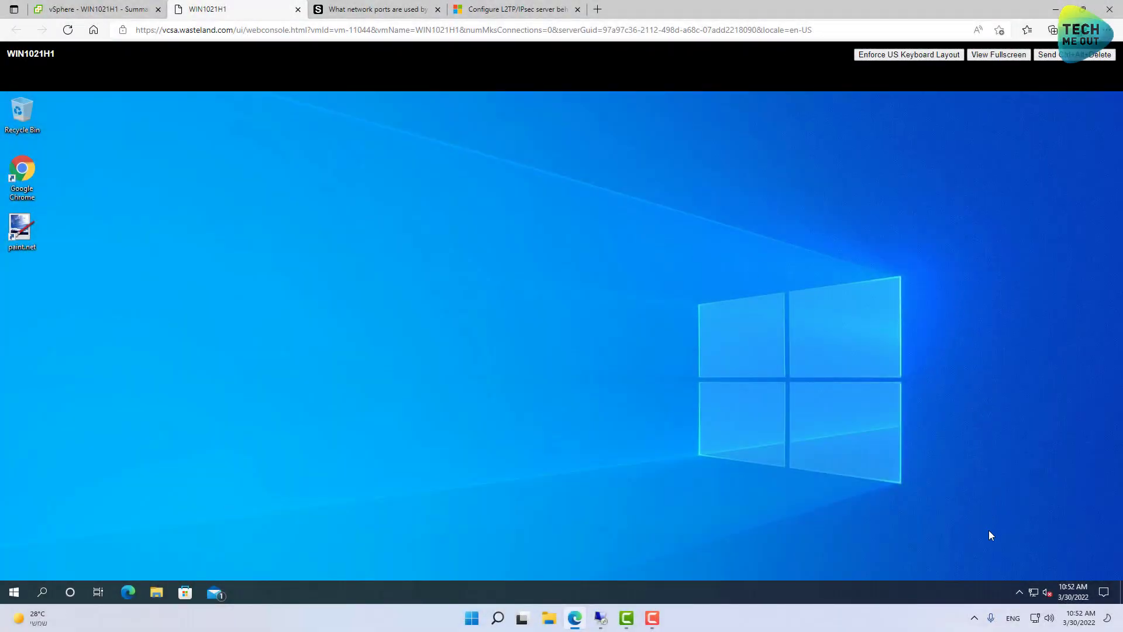
- After the restart, open the network connections list from the system tray
left_click(763, 588)
left_click(1003, 594)
left_click(1033, 592)
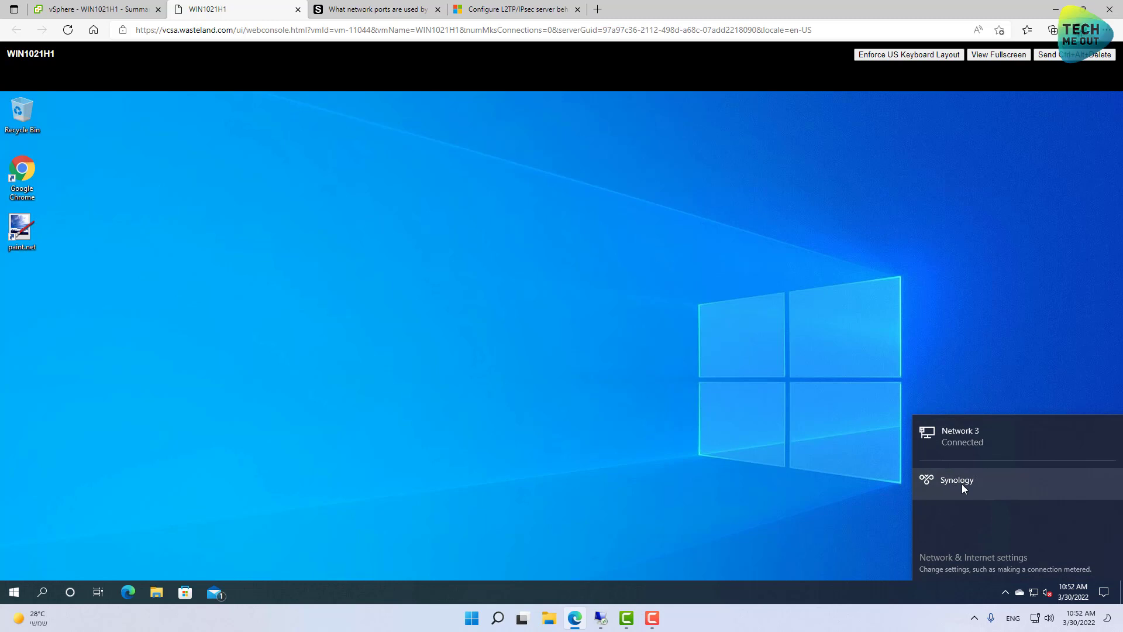
- Connect the Synology VPN from the network list, then dismiss the list
left_click(958, 491)
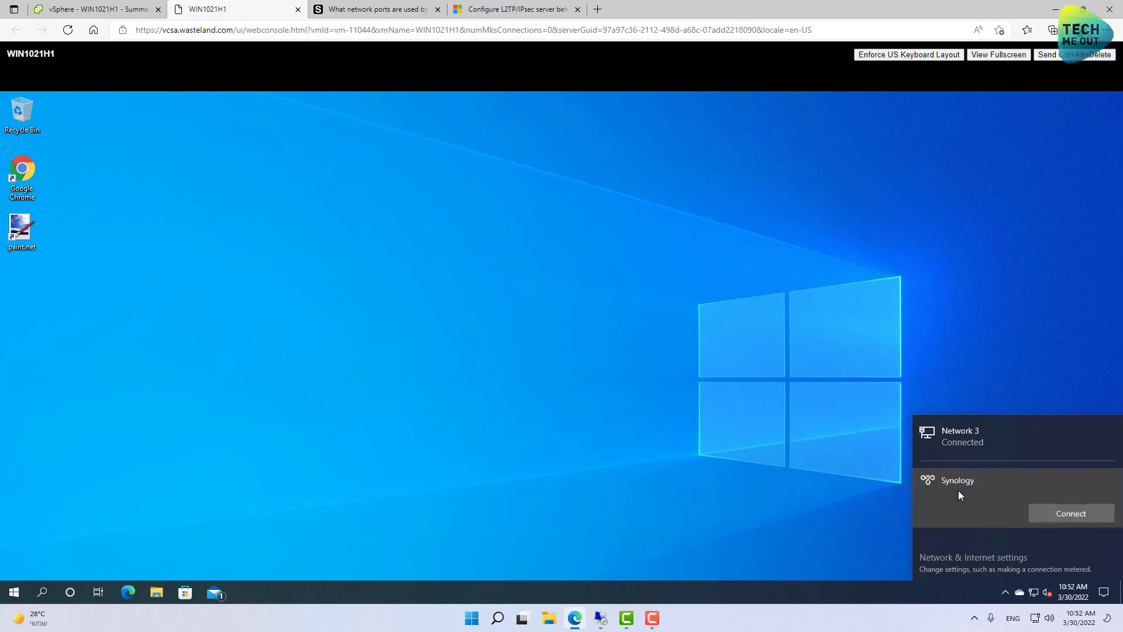
left_click(1055, 514)
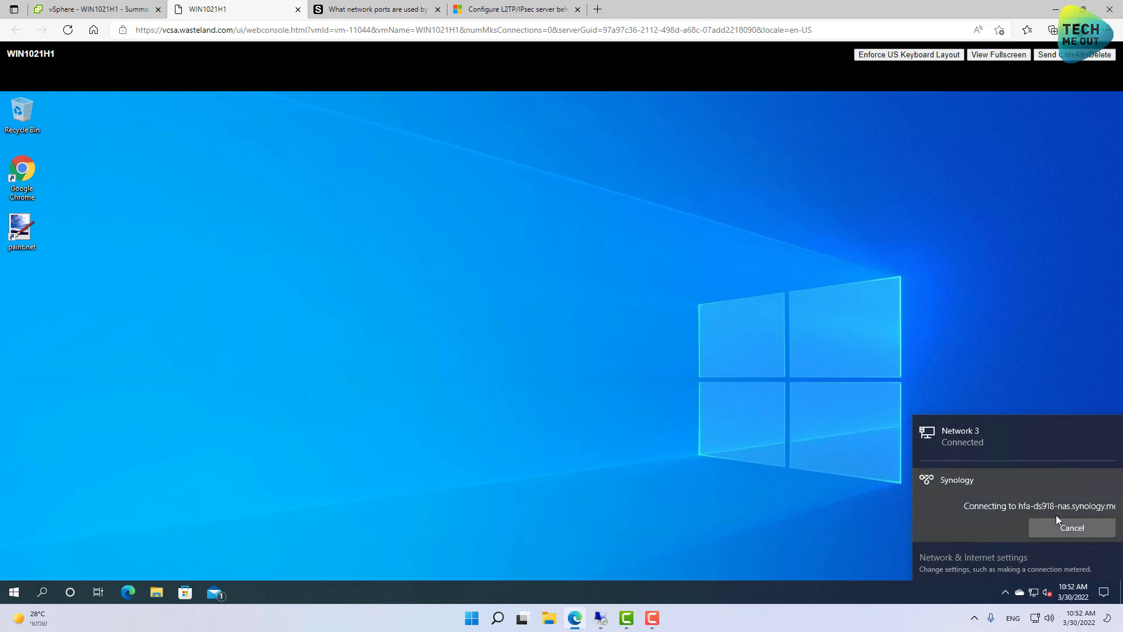
left_click(700, 325)
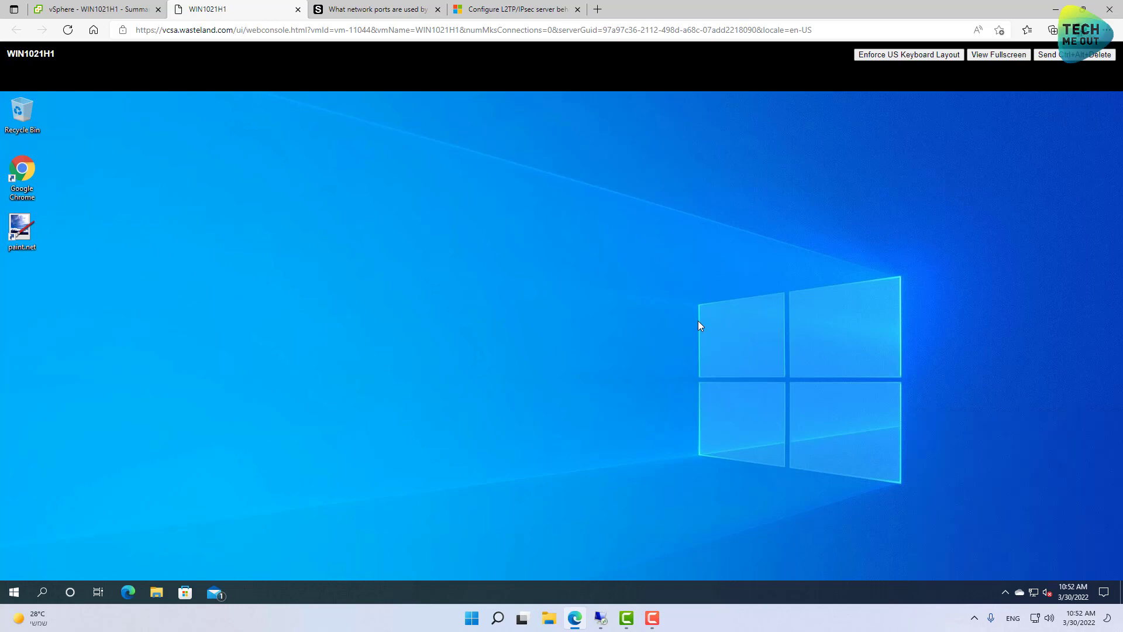
- Open a new Edge InPrivate window and launch Command Prompt from Start
right_click(126, 588)
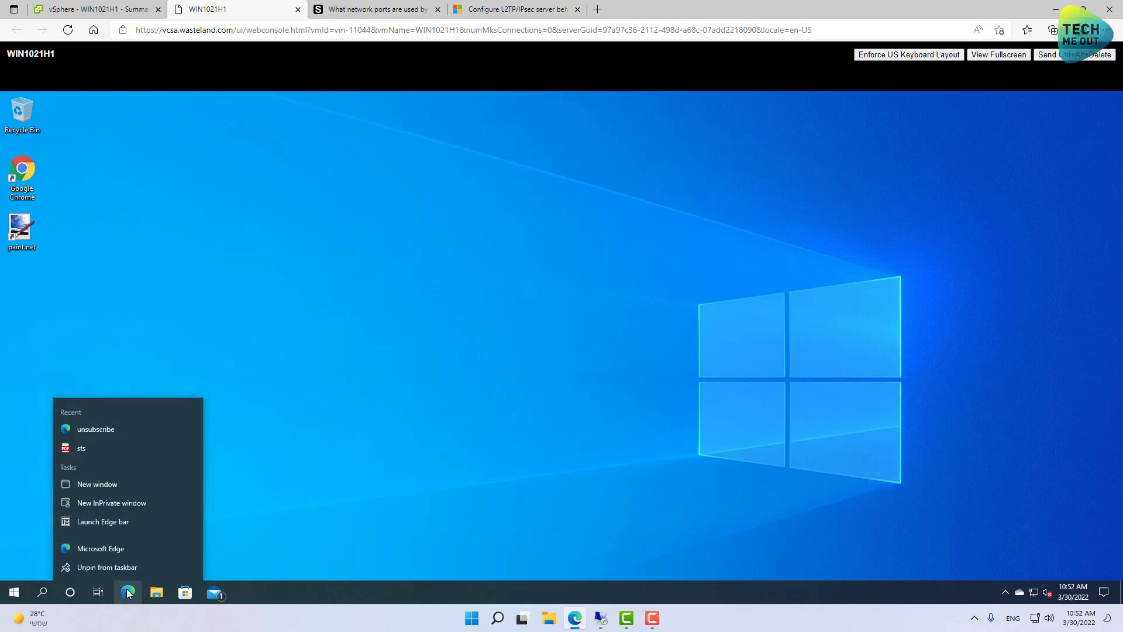
left_click(139, 501)
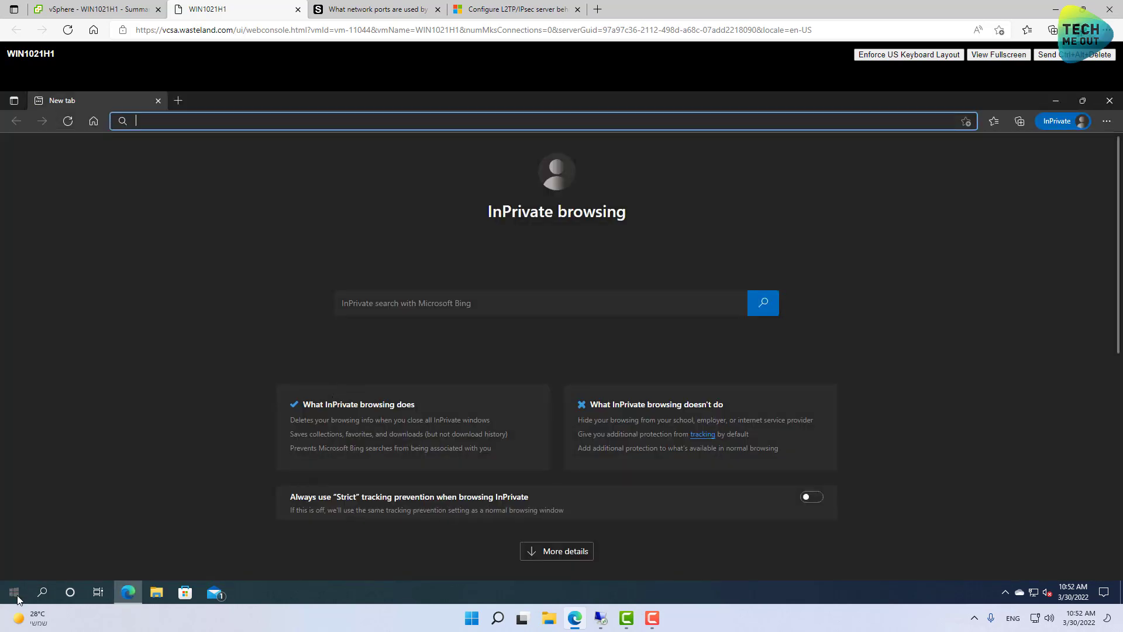
left_click(14, 591)
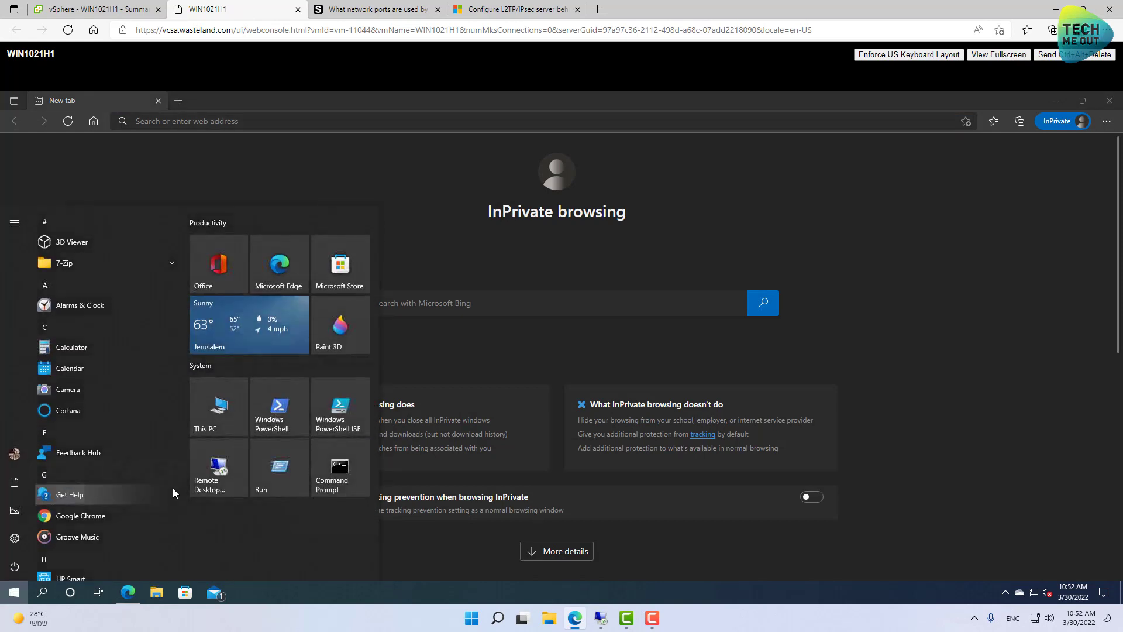
left_click(338, 484)
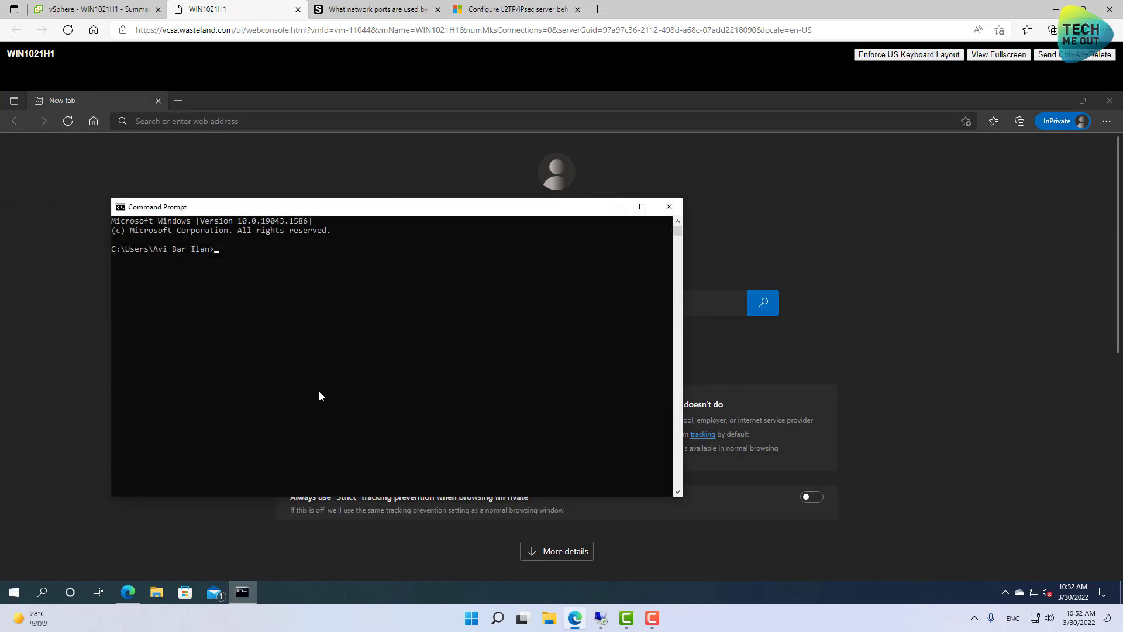
- Run ipconfig and highlight Ethernet 192.168.99.213 and the VPN adapter's 10.2.0.1
type("ipconfig")
key("Return")
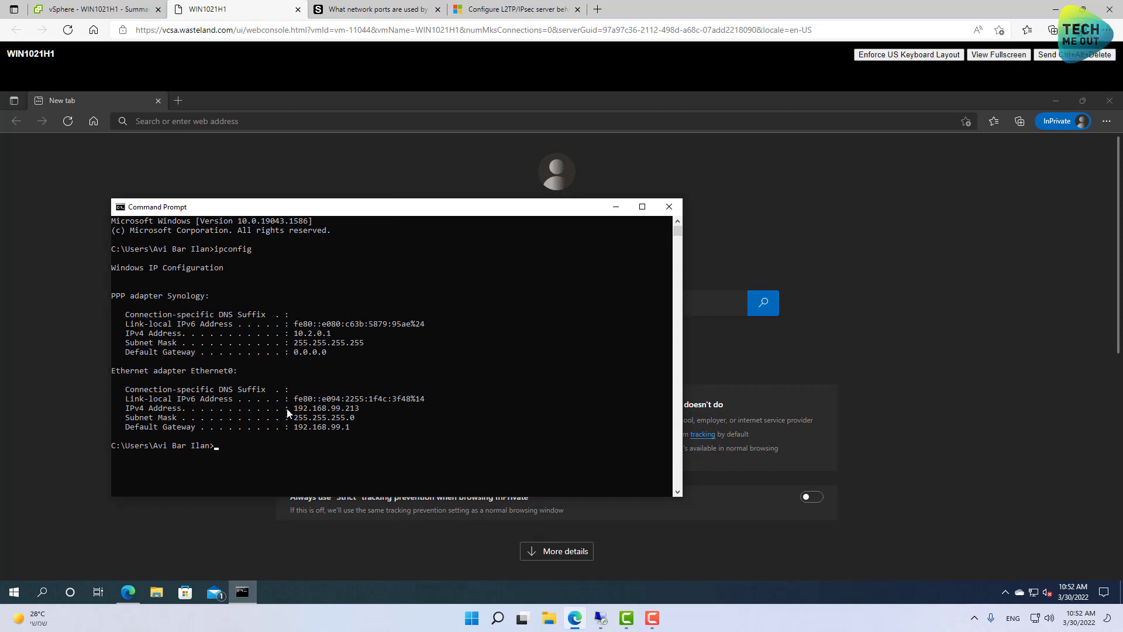
left_click_drag(297, 413, 360, 412)
left_click_drag(295, 334, 330, 337)
- Load the NAS at 172.16.10.7 in Edge and proceed past the certificate warning
left_click(276, 128)
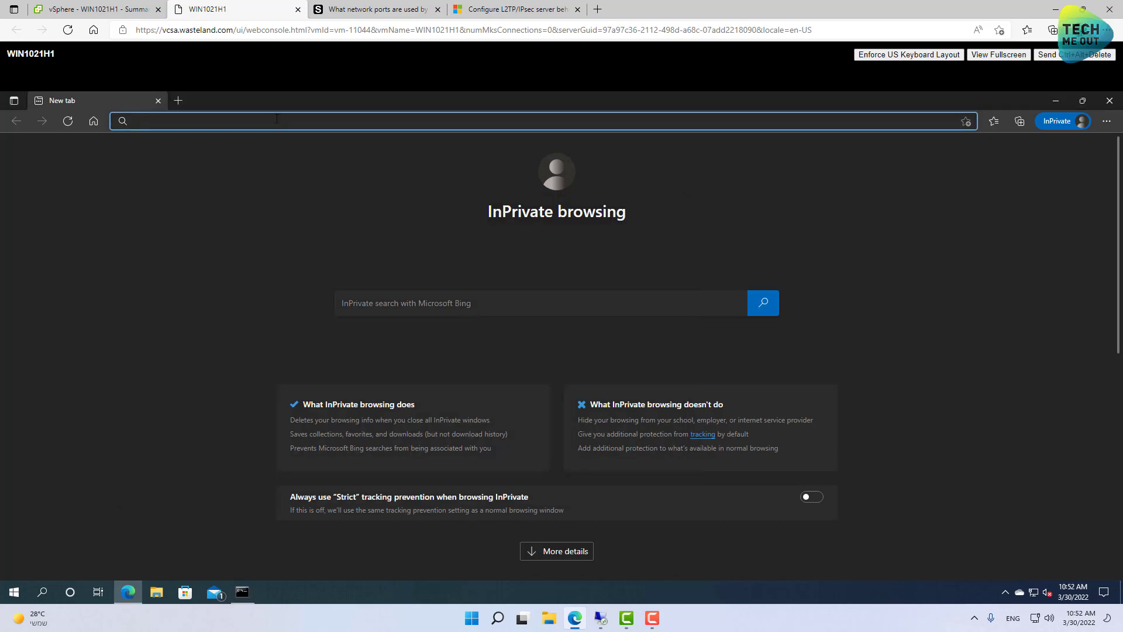
type("172.16")
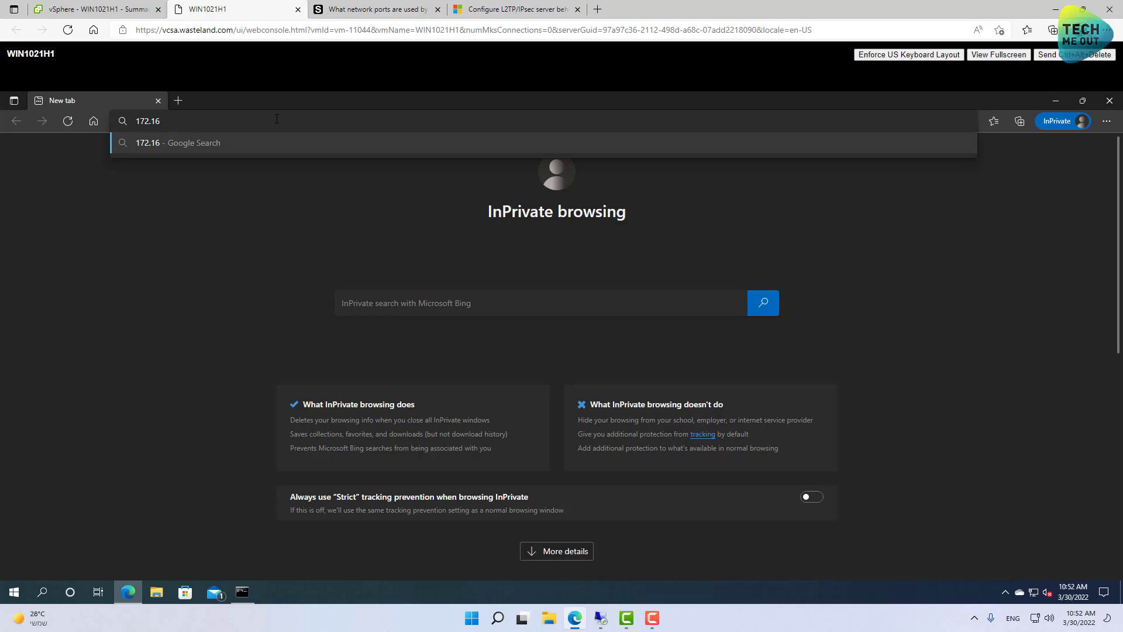
type(".10.7")
key("Return")
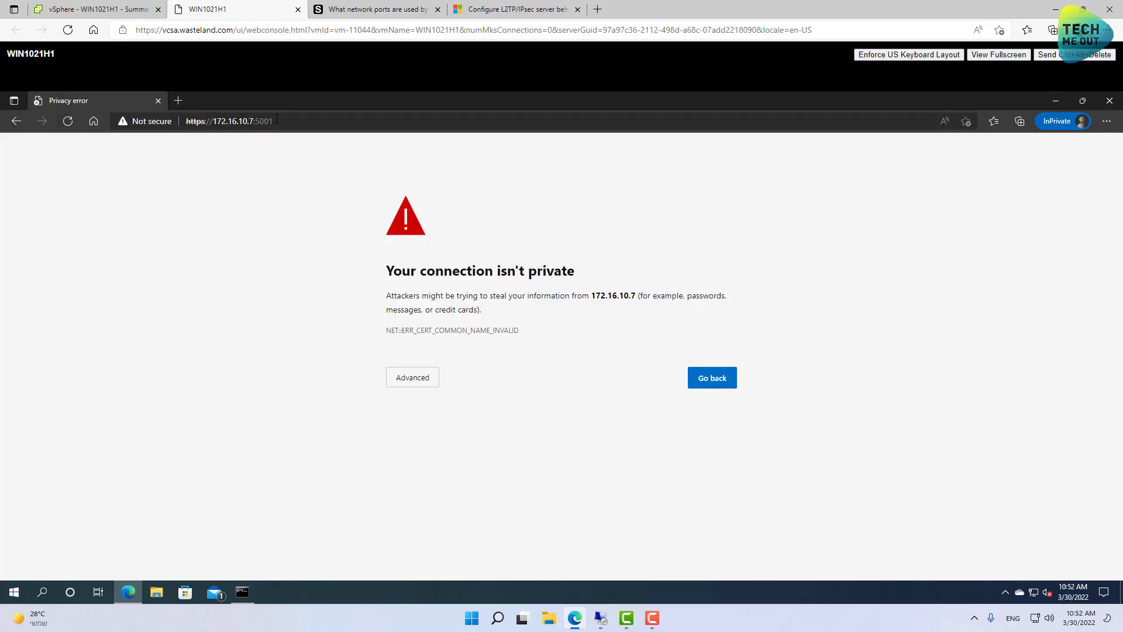
left_click(404, 377)
left_click(424, 469)
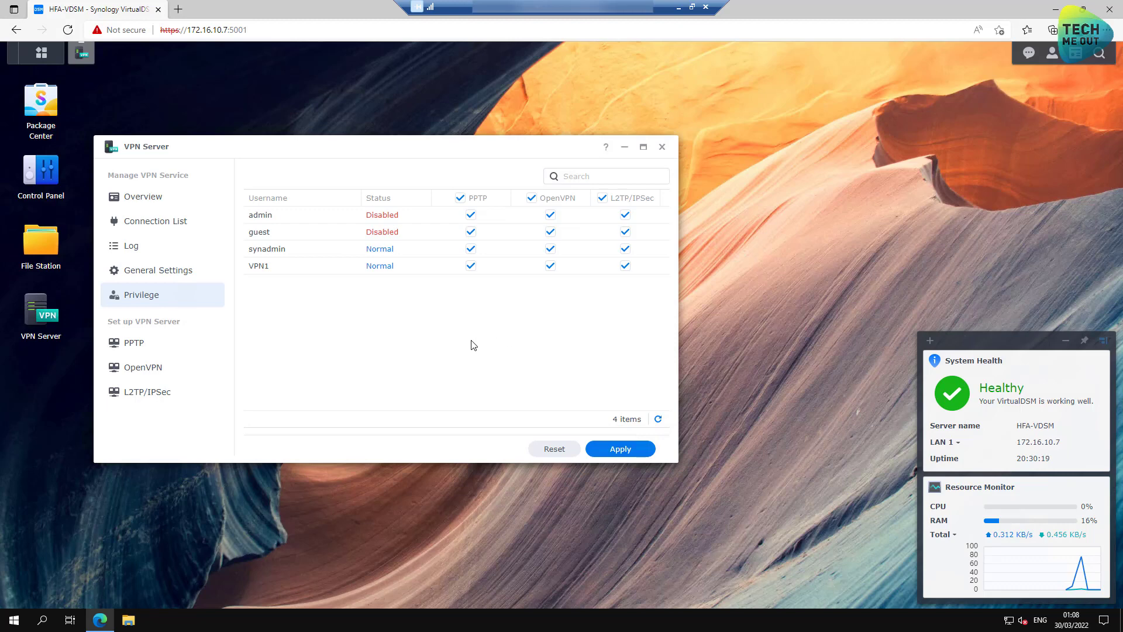
- Untick PPTP, OpenVPN and L2TP/IPSec for the synadmin, guest and admin users
left_click(471, 249)
left_click(551, 248)
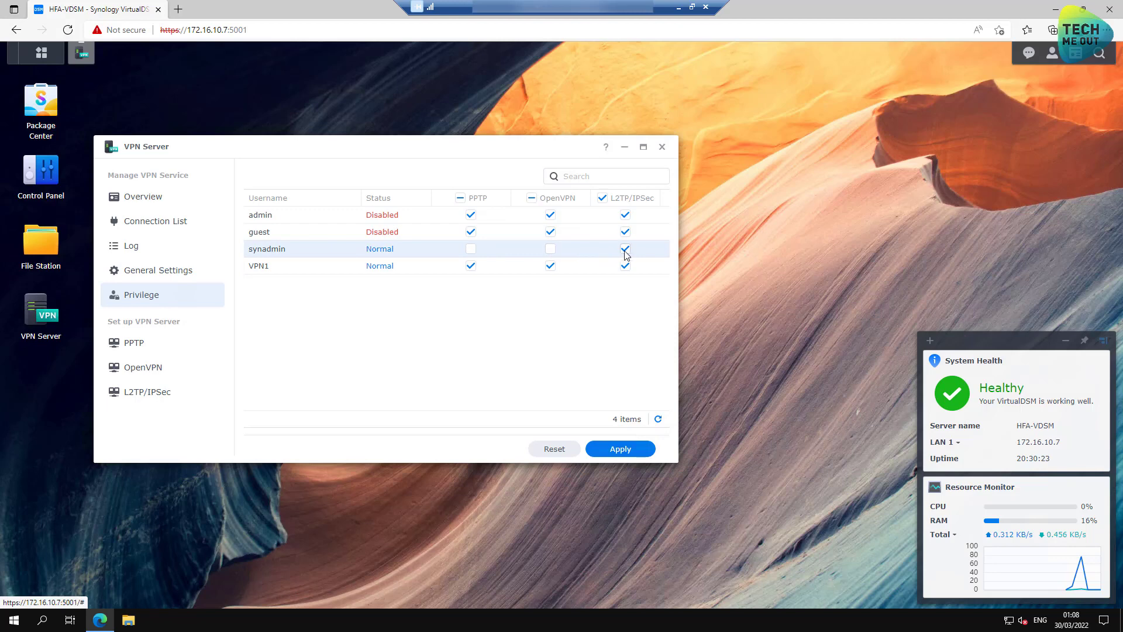
left_click(625, 249)
left_click(470, 233)
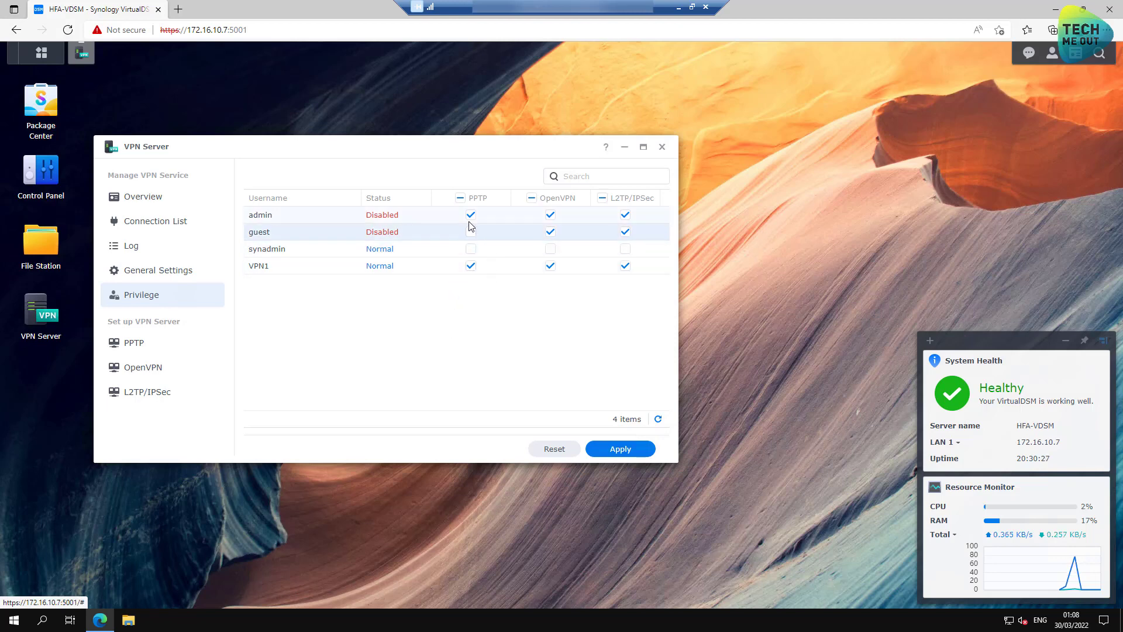
left_click(471, 214)
left_click(550, 215)
left_click(551, 232)
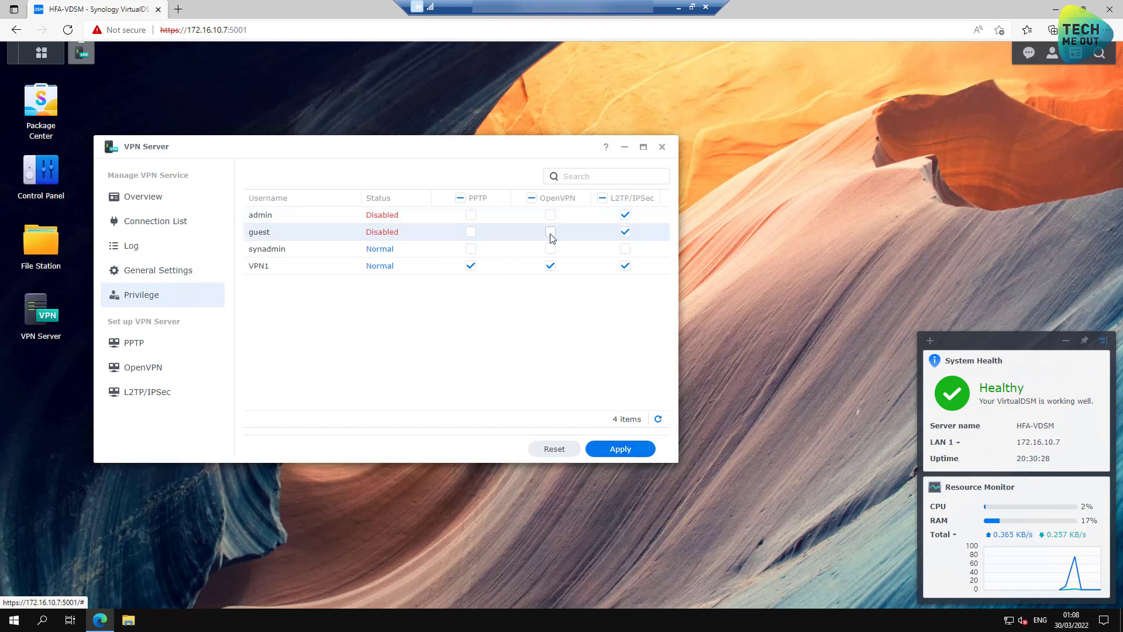
left_click(626, 232)
left_click(625, 215)
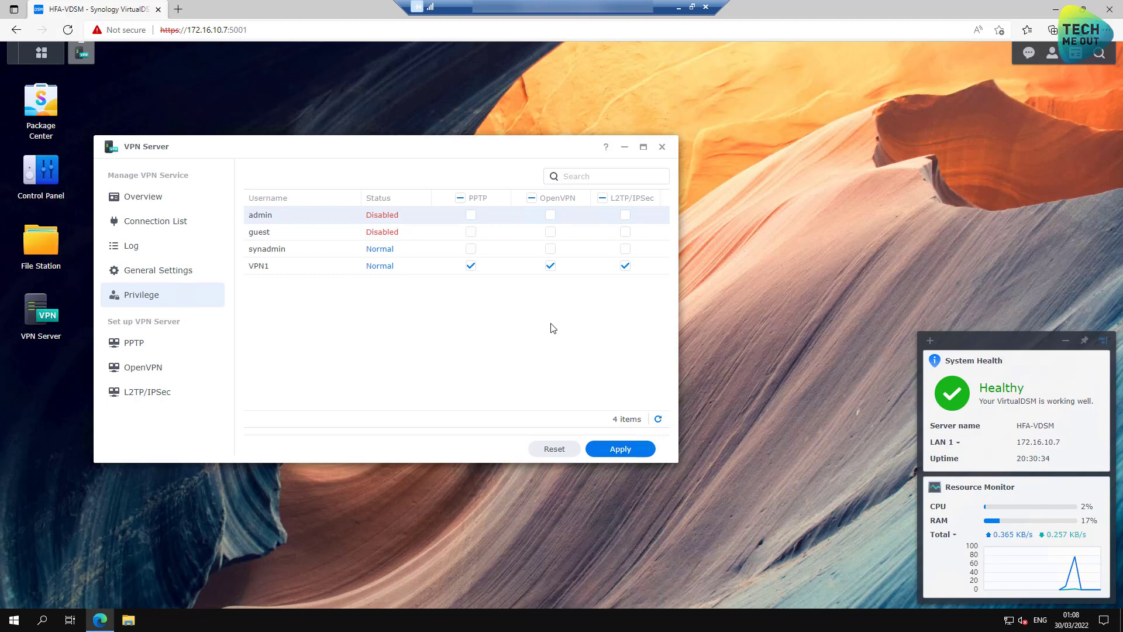
- Untick PPTP, OpenVPN and L2TP/IPSec for the VPN1 user
left_click(300, 272)
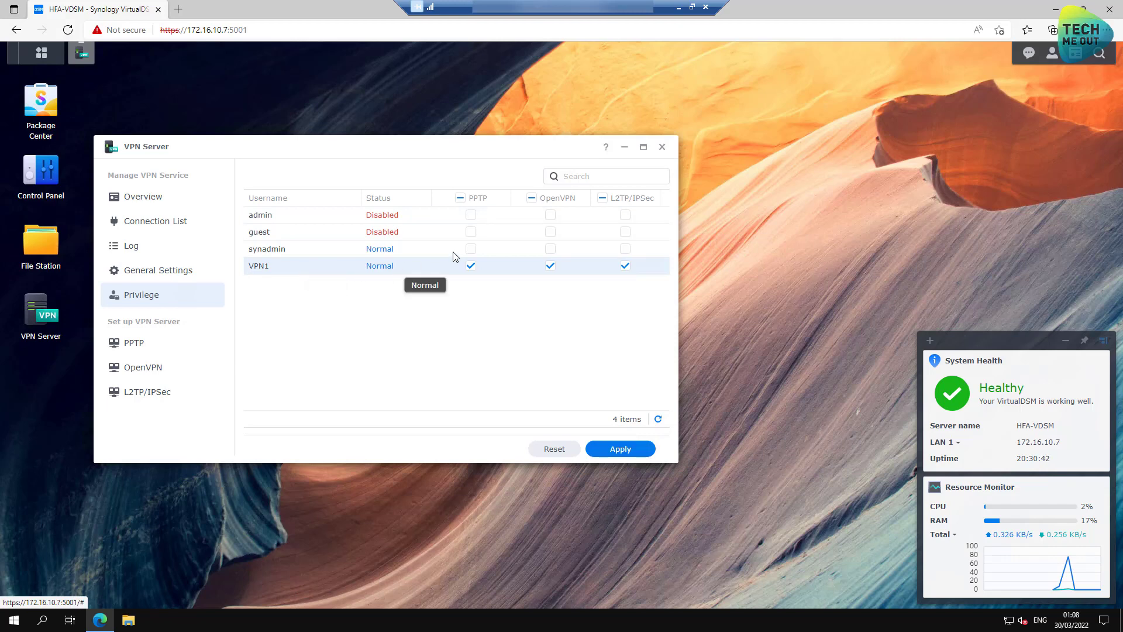
left_click(471, 266)
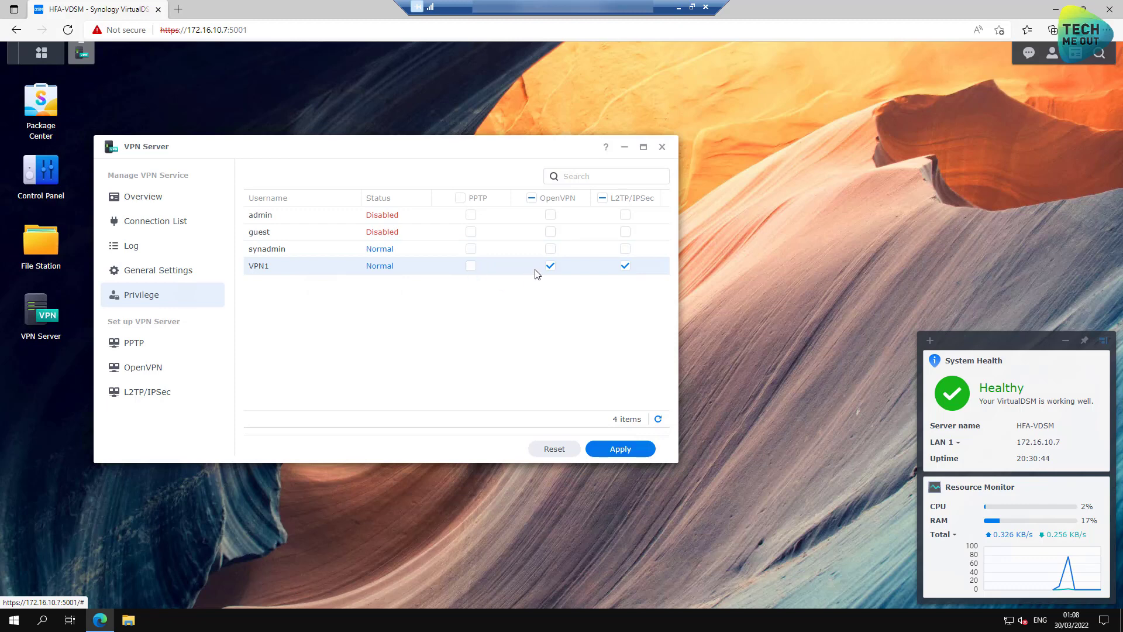
left_click(550, 266)
left_click(625, 267)
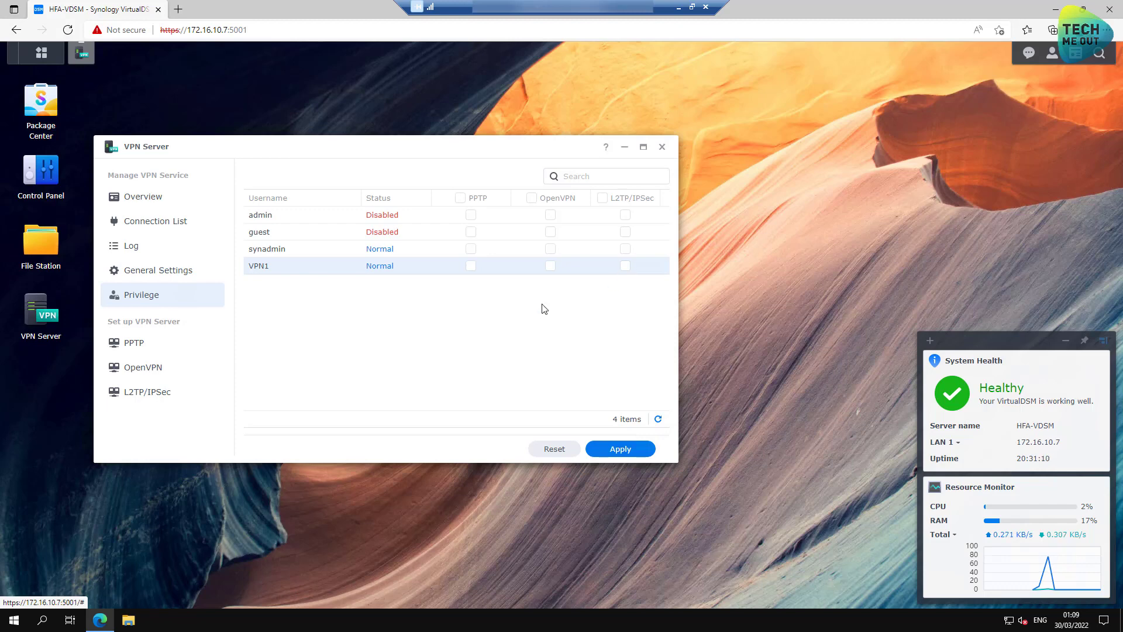